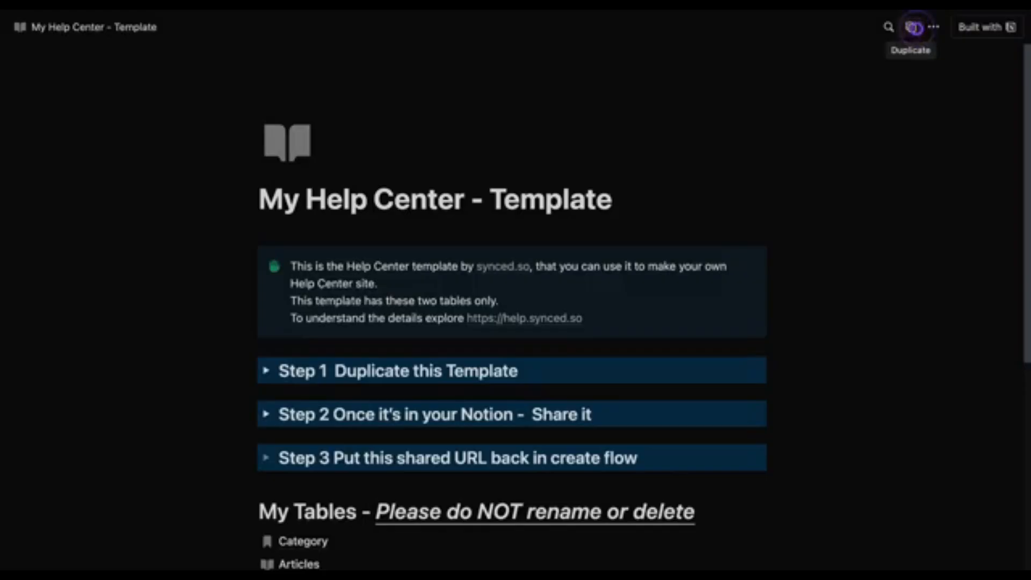
# Step: Duplicate the My Help Center - Template page into the private section of the Notion workspace
pyautogui.click(914, 27)
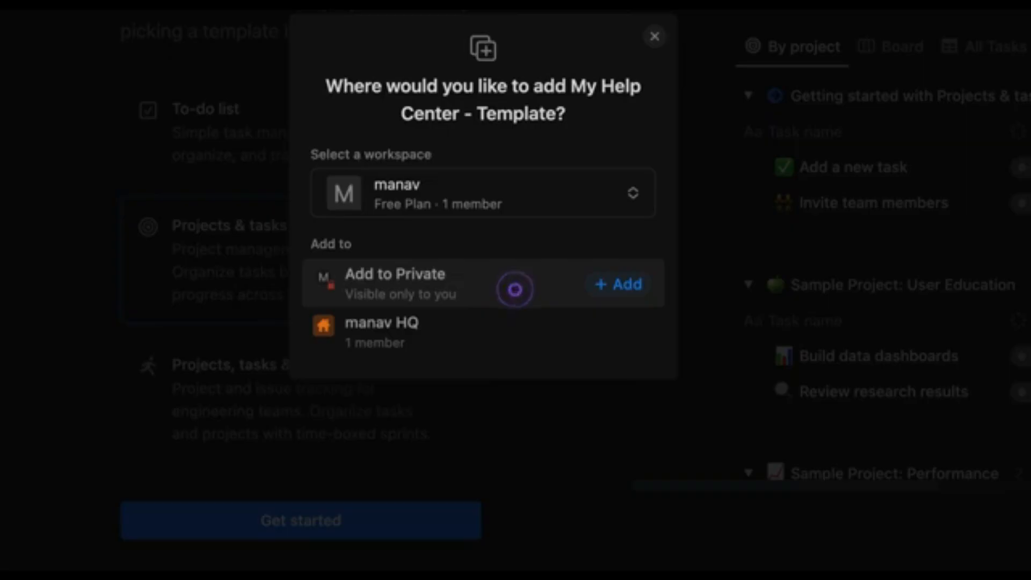
pyautogui.click(514, 289)
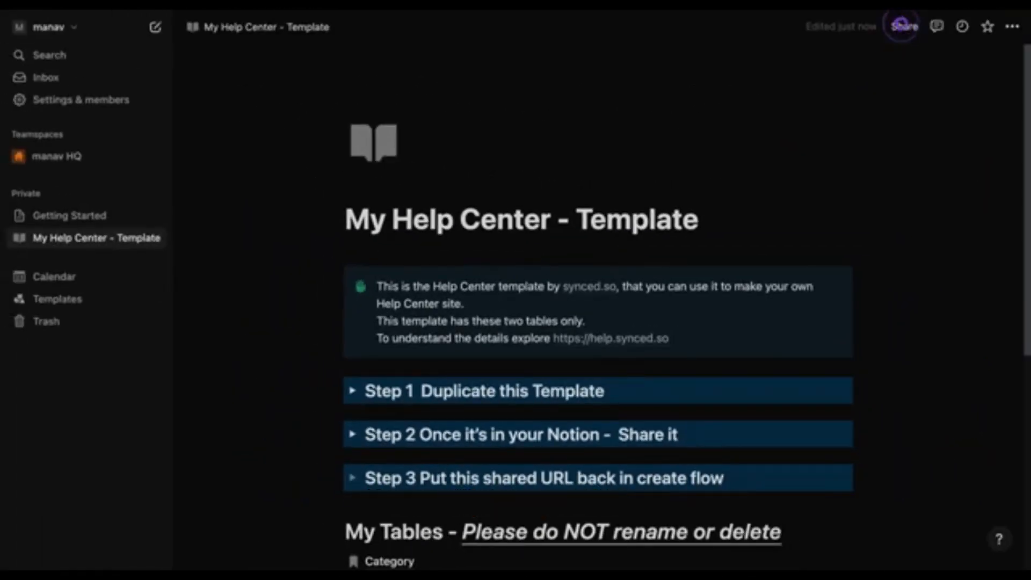
# Step: Publish the duplicated page to the web and copy its public link
pyautogui.click(902, 26)
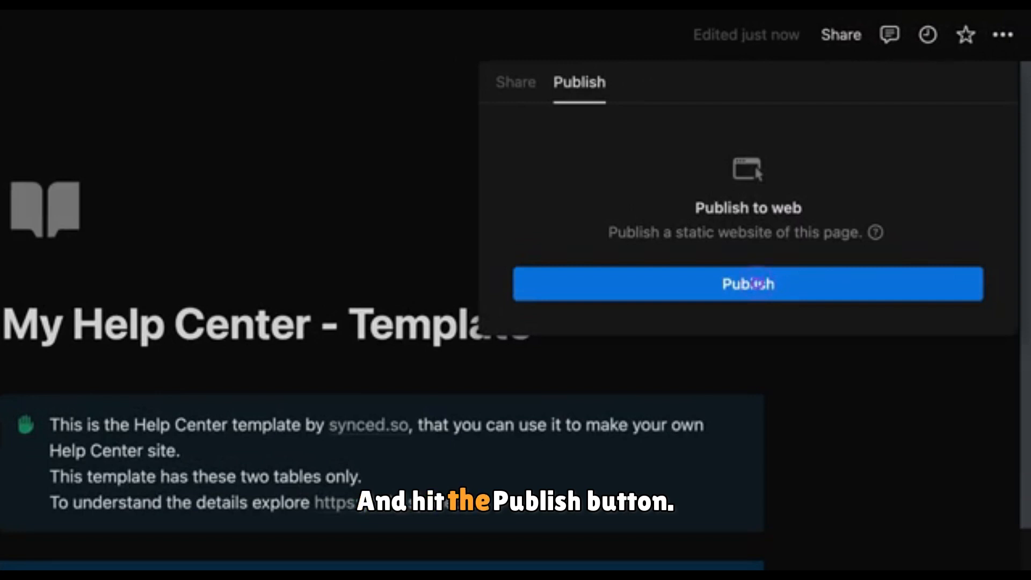
pyautogui.click(762, 283)
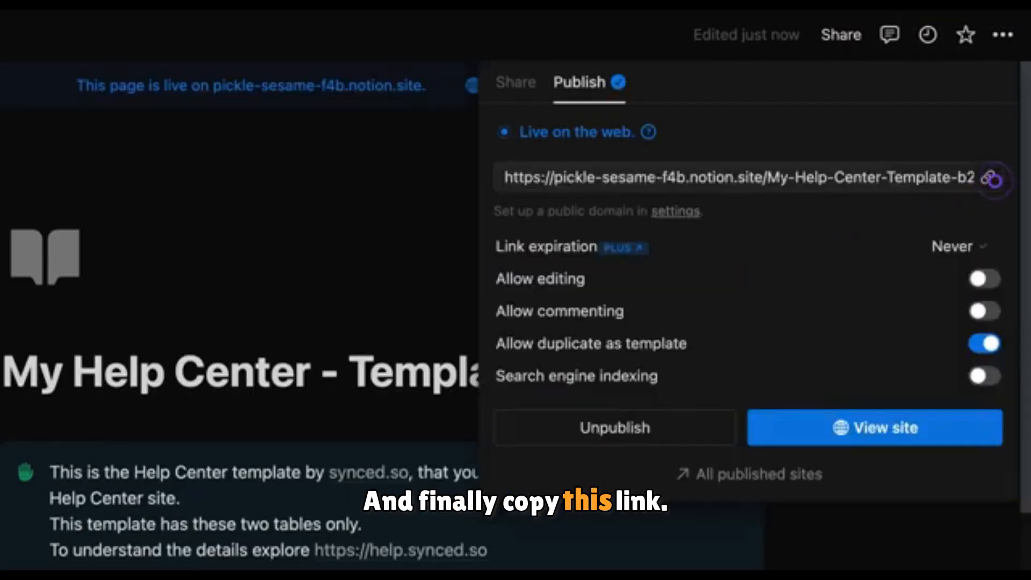
pyautogui.click(991, 179)
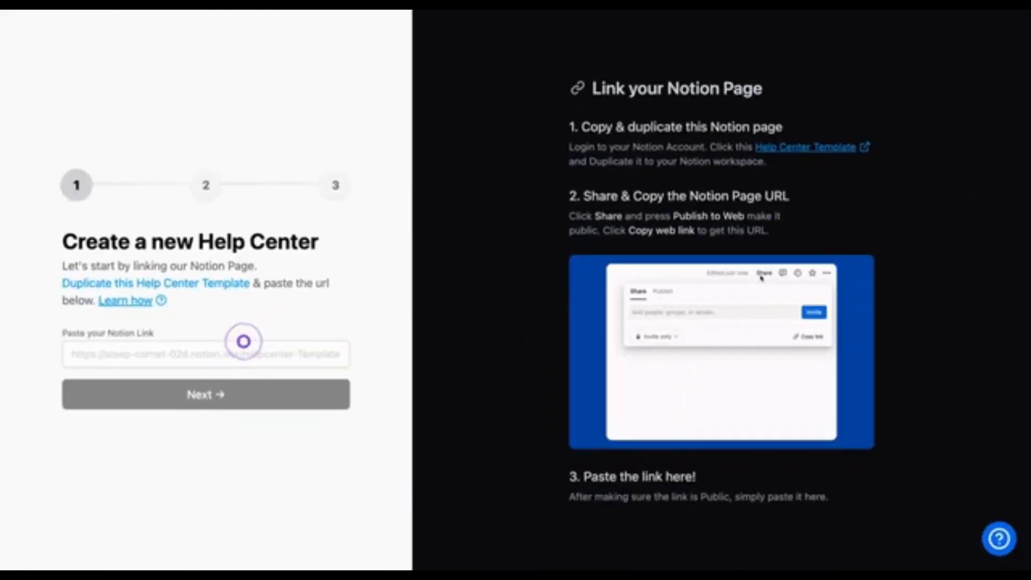
# Step: Switch to Synced, paste the Notion link into the new Help Center form and continue to customization
pyautogui.hotkey('ctrl', 'v')
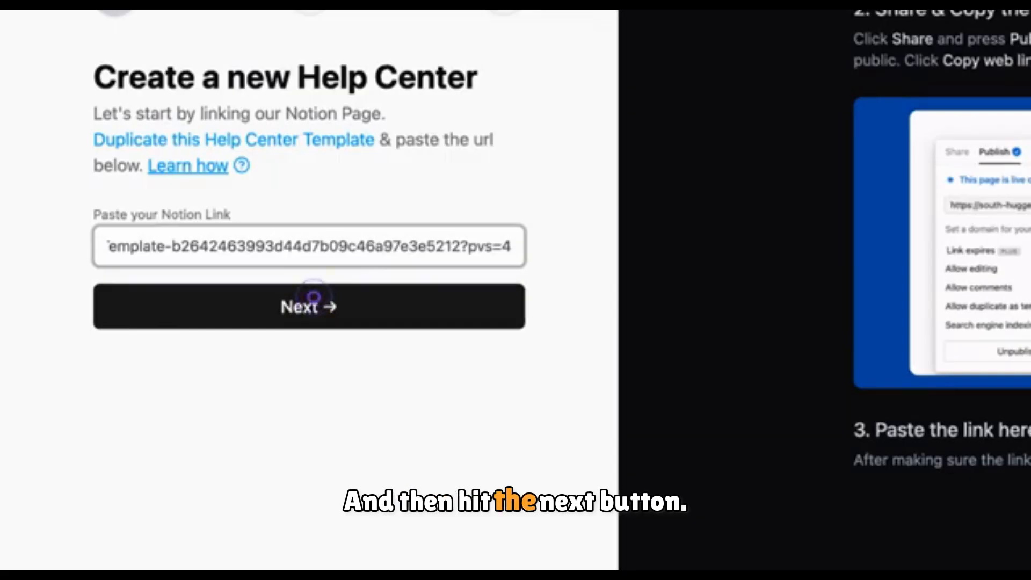
pyautogui.click(314, 297)
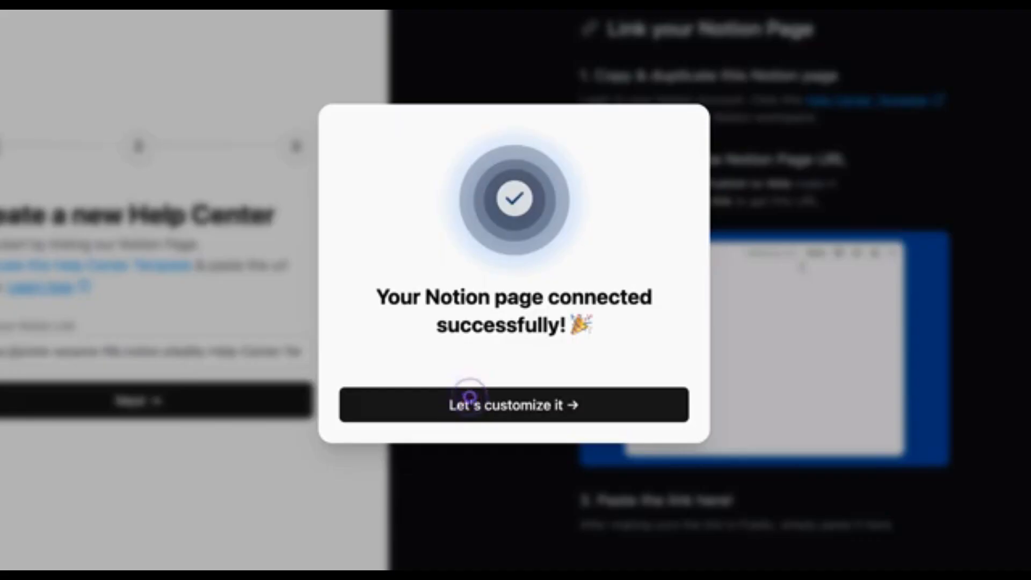
pyautogui.click(469, 399)
# Step: Enter the user's name as the Help Center subdomain and create the Help Center
pyautogui.write('manav')
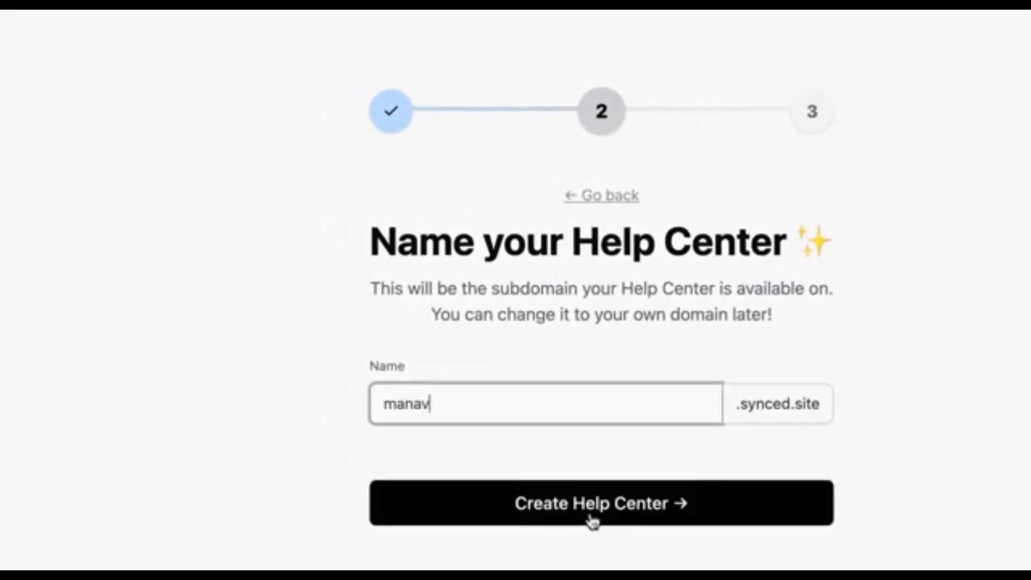
pyautogui.click(591, 518)
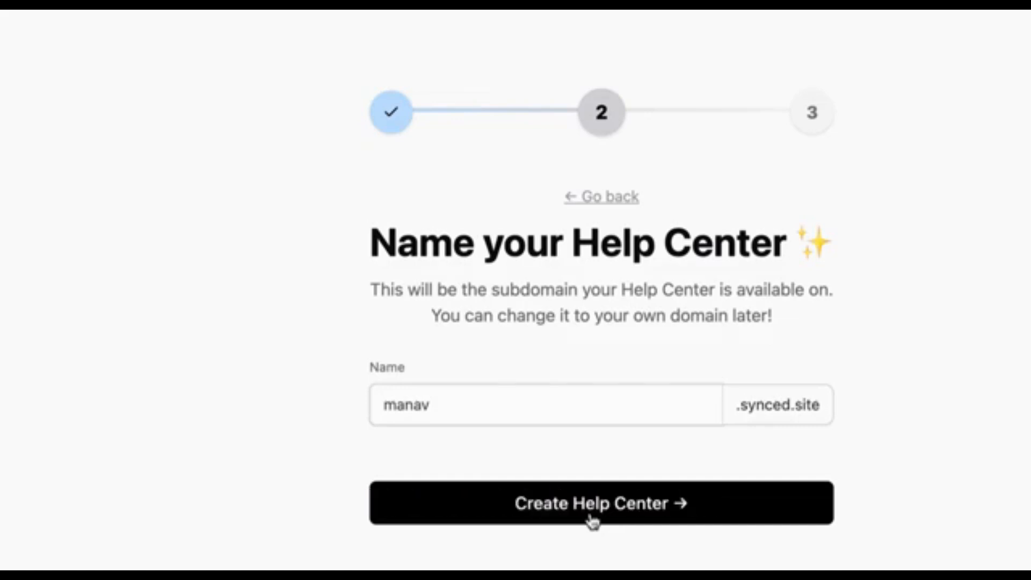
pyautogui.click(592, 504)
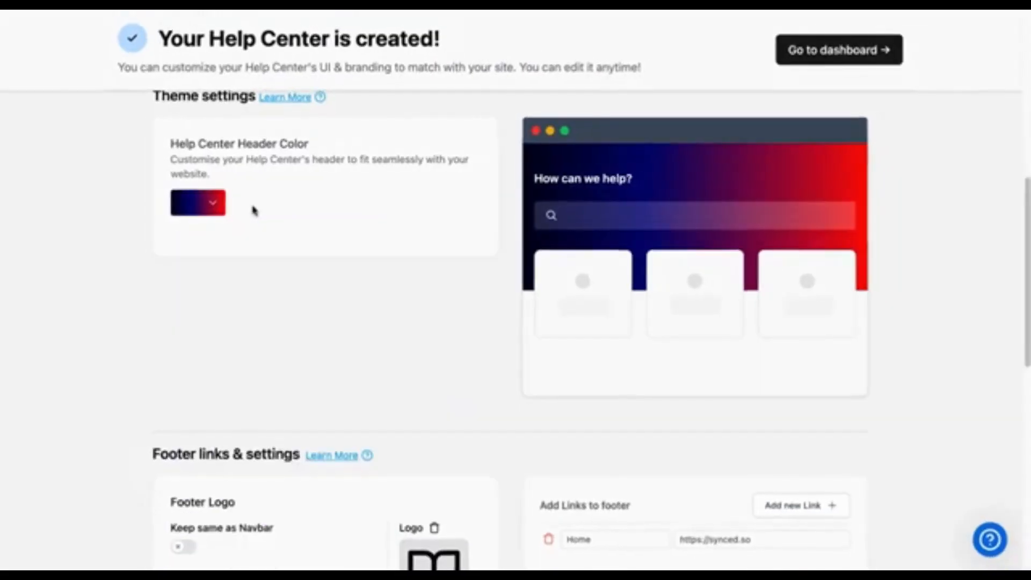
# Step: Skip the customization options, go to the dashboard and generate the Help Center site
pyautogui.scroll(-5, 266, 323)
pyautogui.scroll(-3, 274, 337)
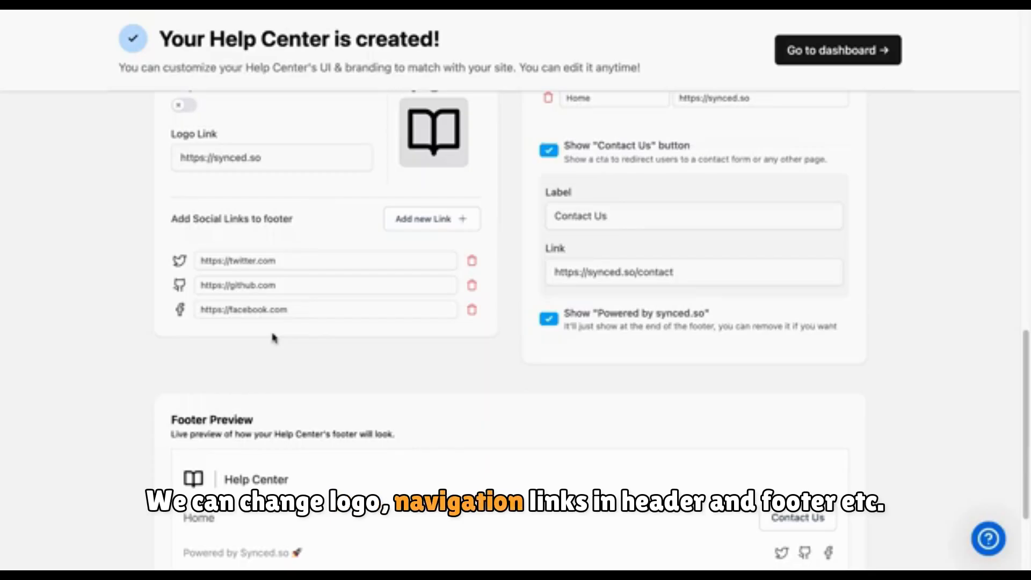
pyautogui.scroll(-3, 274, 337)
pyautogui.scroll(5, 274, 337)
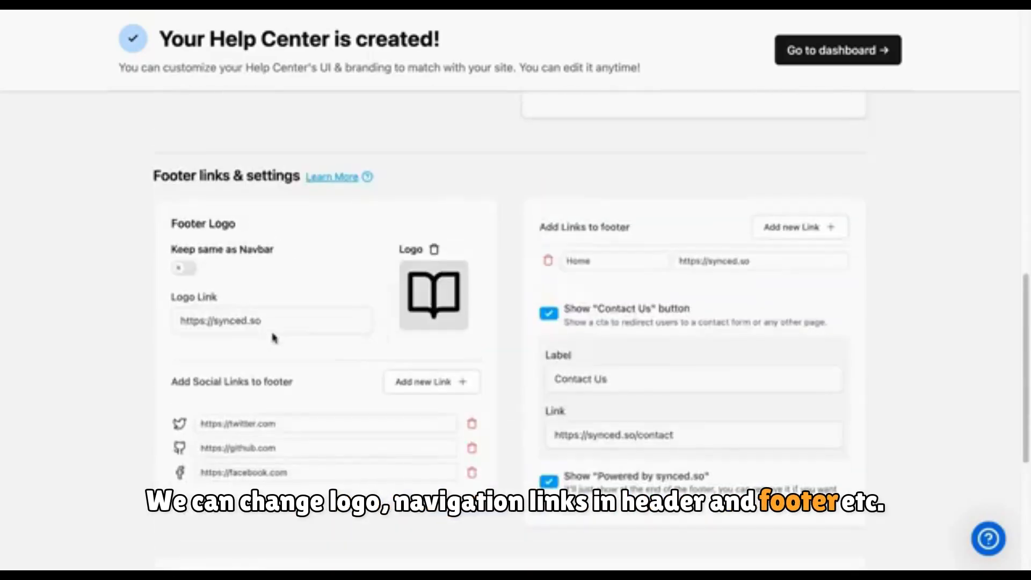
pyautogui.scroll(10, 316, 333)
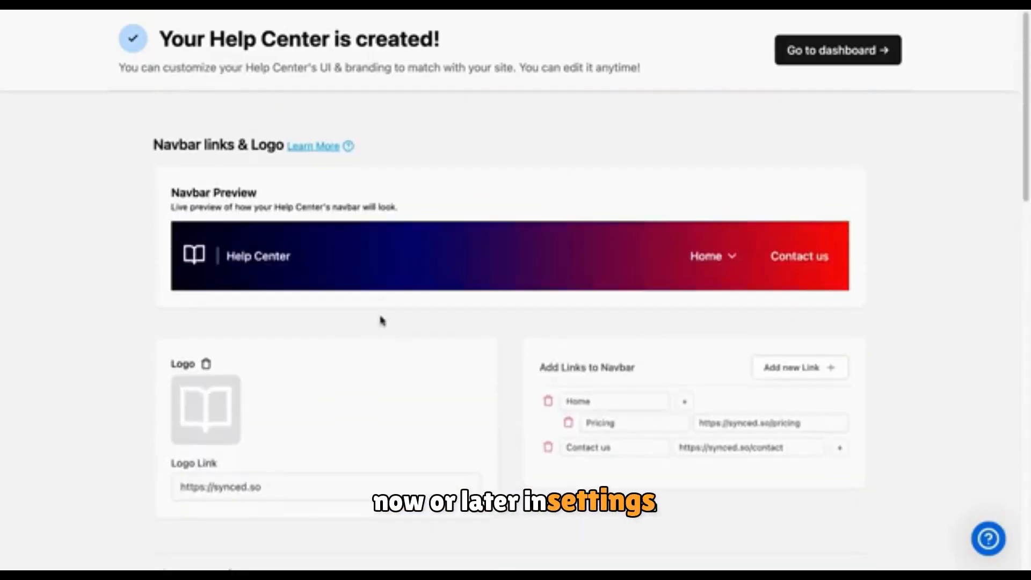
pyautogui.click(828, 58)
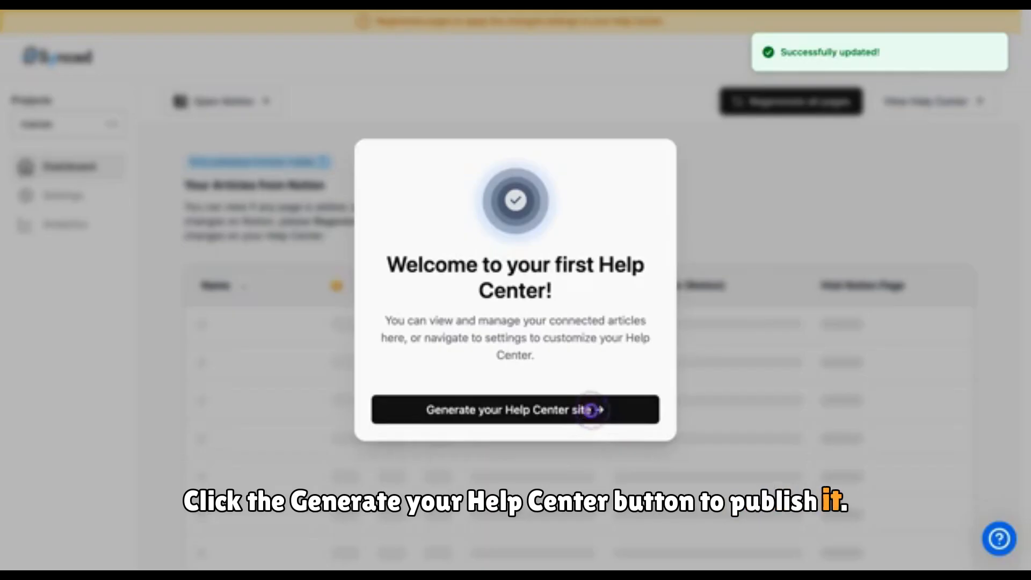
pyautogui.click(590, 410)
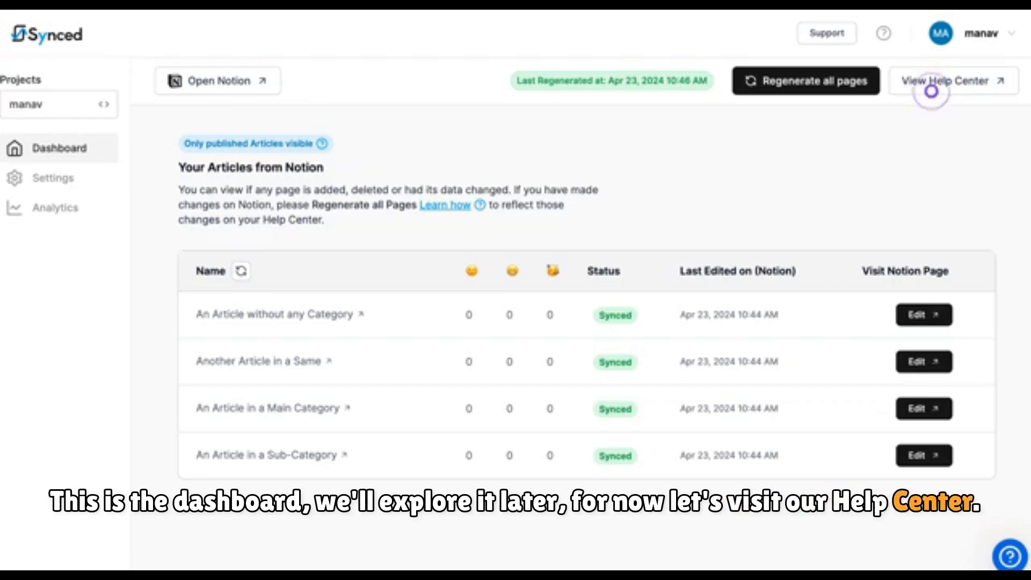
# Step: Open the live Help Center, open an article in A Main Category, and rate it with the last feedback emoji
pyautogui.click(931, 91)
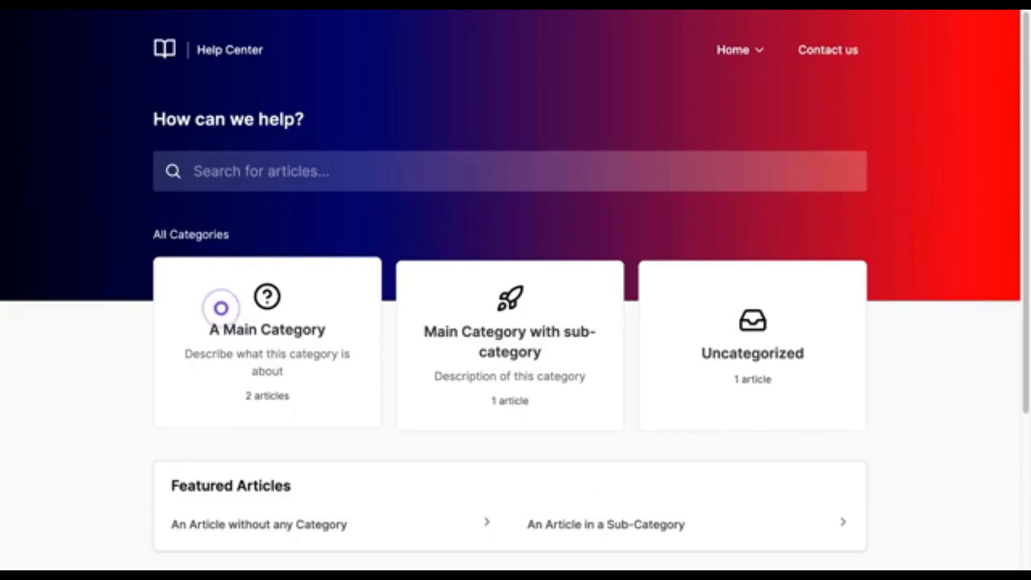
pyautogui.click(221, 308)
pyautogui.click(352, 329)
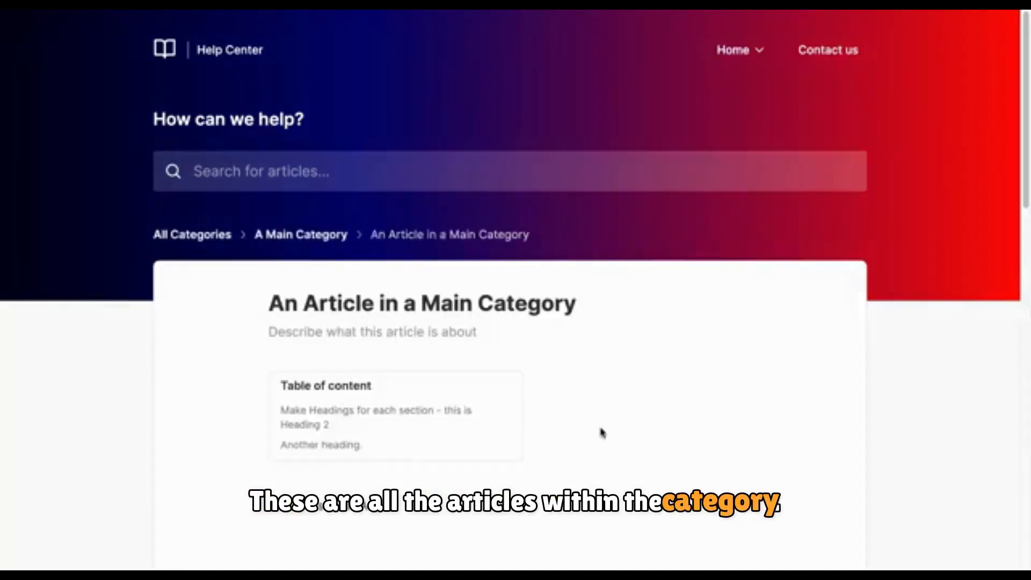
pyautogui.scroll(-6, 662, 440)
pyautogui.scroll(-10, 663, 439)
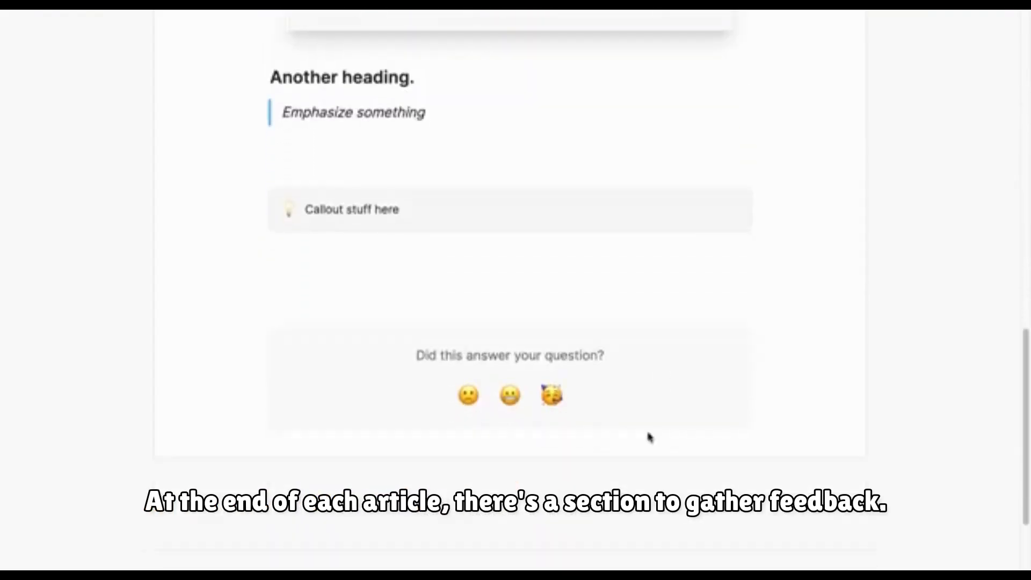
pyautogui.click(560, 403)
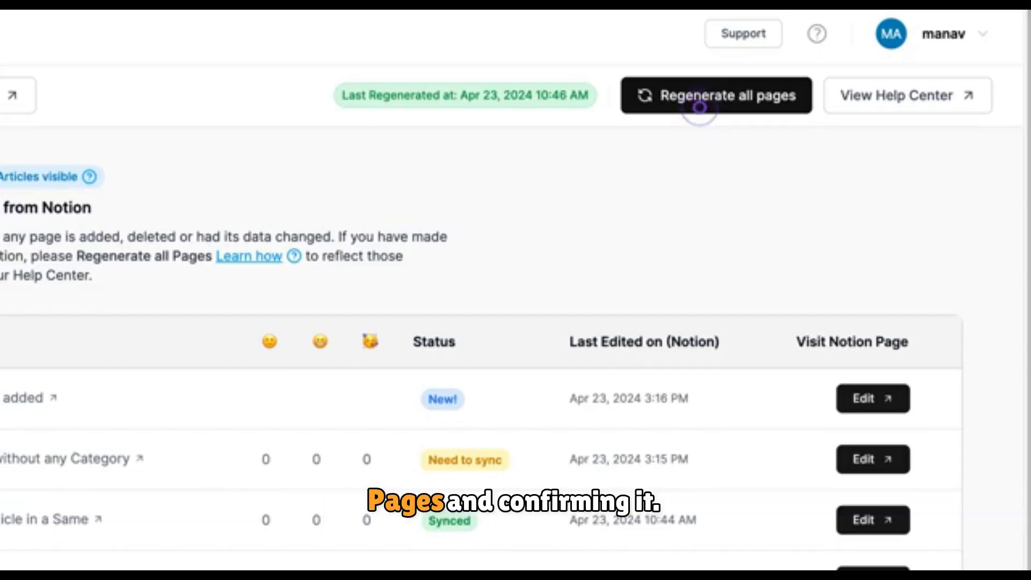
# Step: Regenerate all pages of the Help Center from the dashboard
pyautogui.click(699, 108)
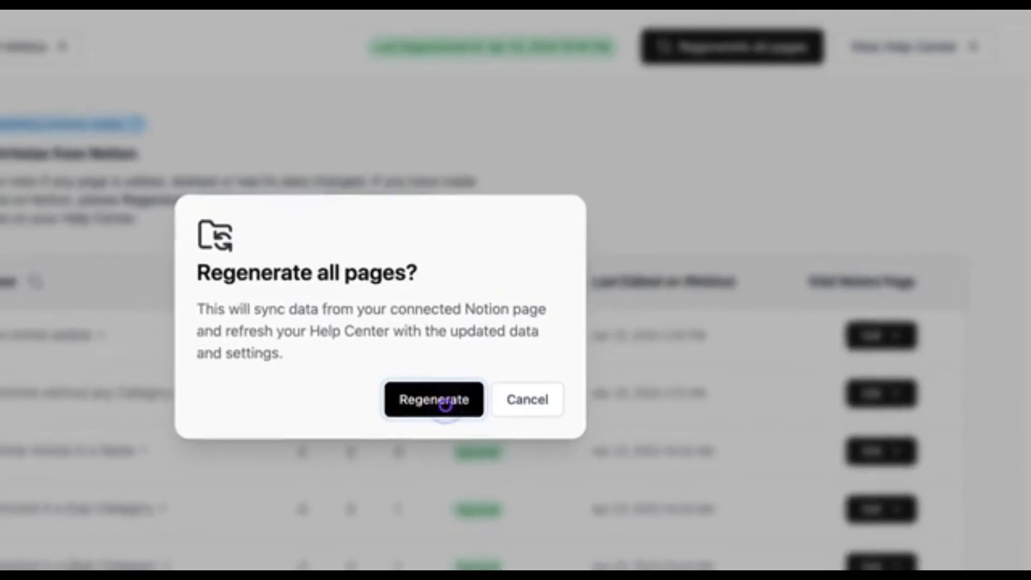
pyautogui.click(434, 399)
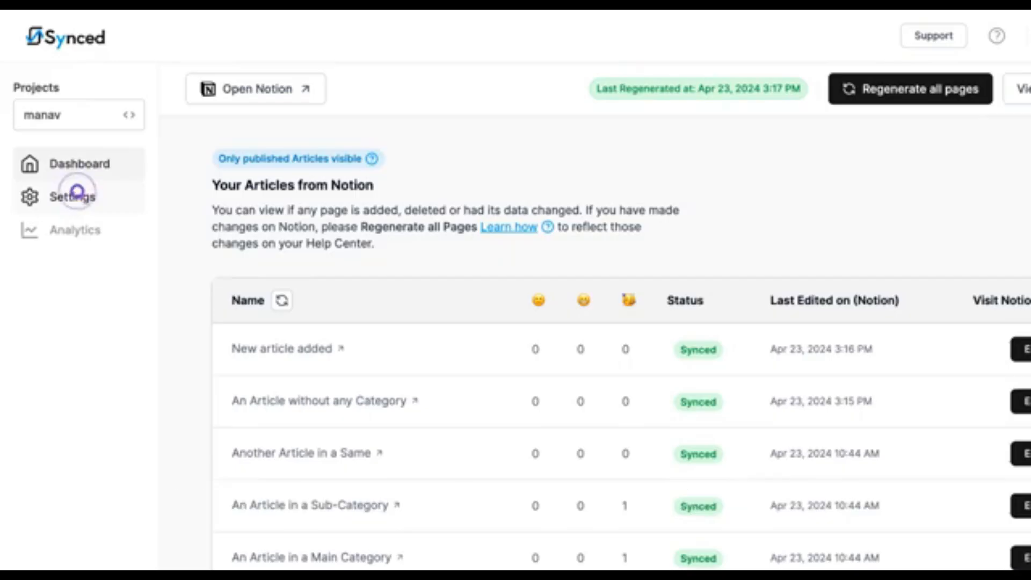
# Step: Open the Help Center settings and open, then cancel, the custom domain dialog
pyautogui.click(77, 192)
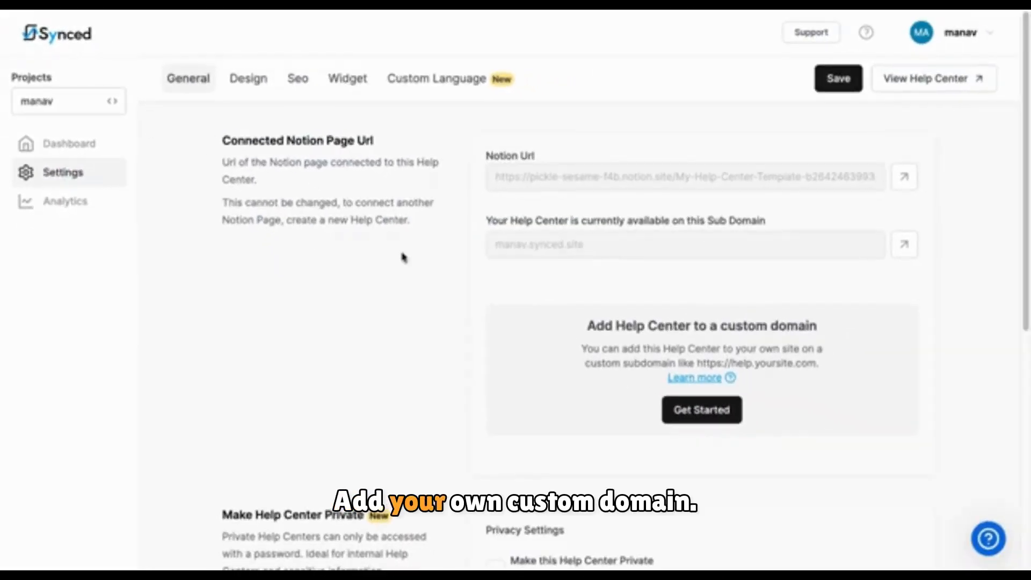
pyautogui.scroll(-3, 419, 338)
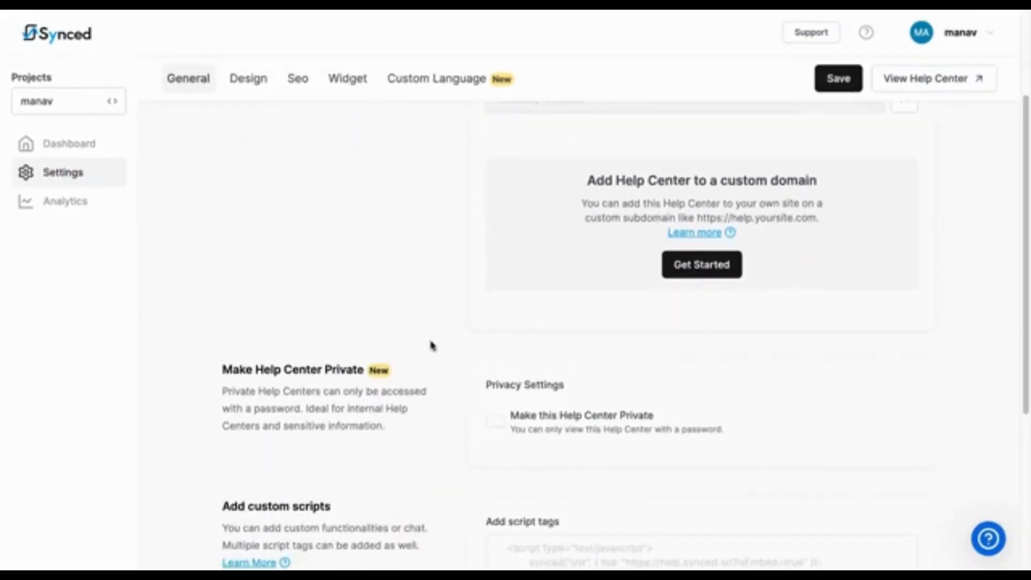
pyautogui.click(704, 258)
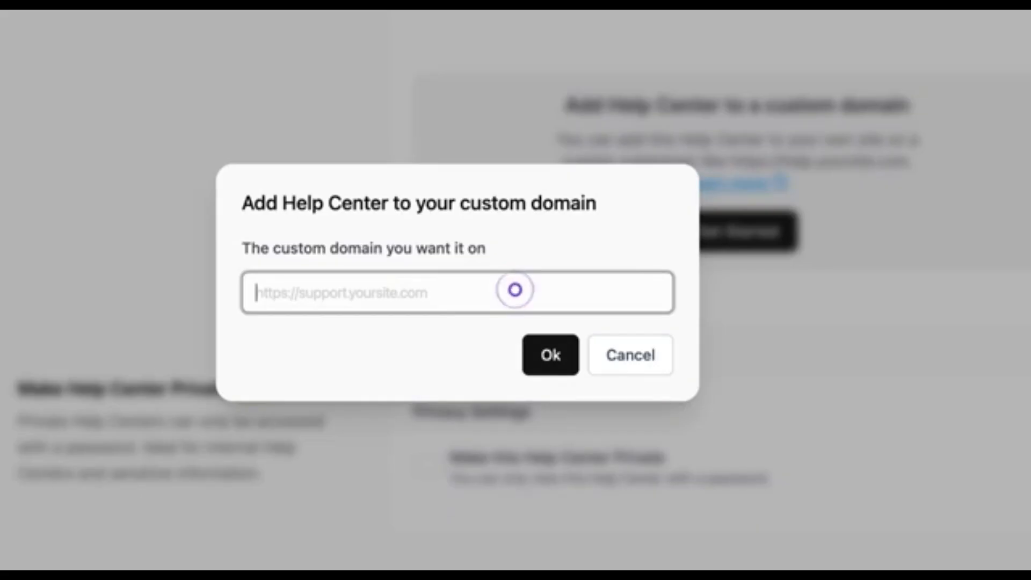
pyautogui.click(630, 355)
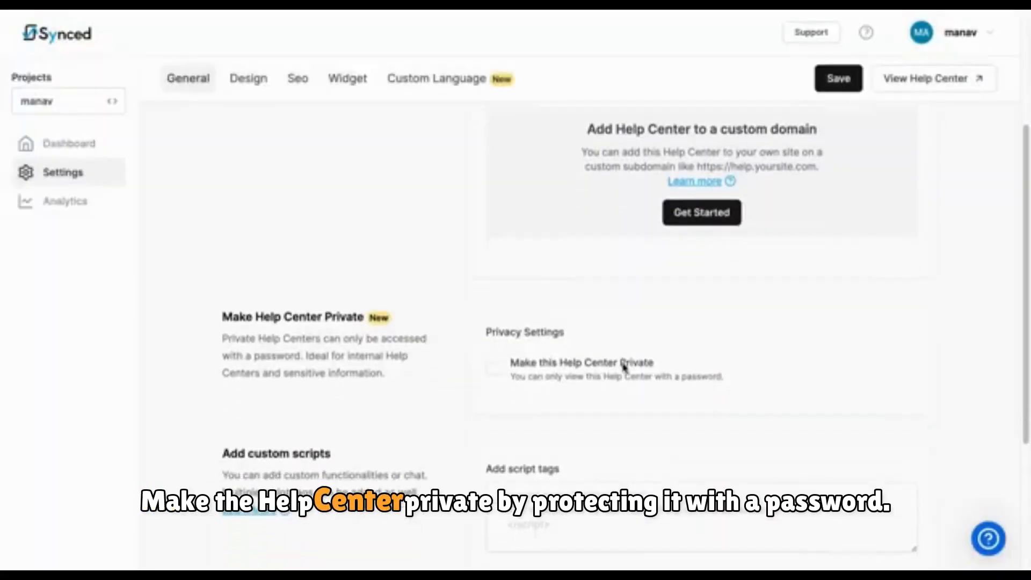
# Step: Make the Help Center private and set its access password
pyautogui.scroll(-3, 624, 366)
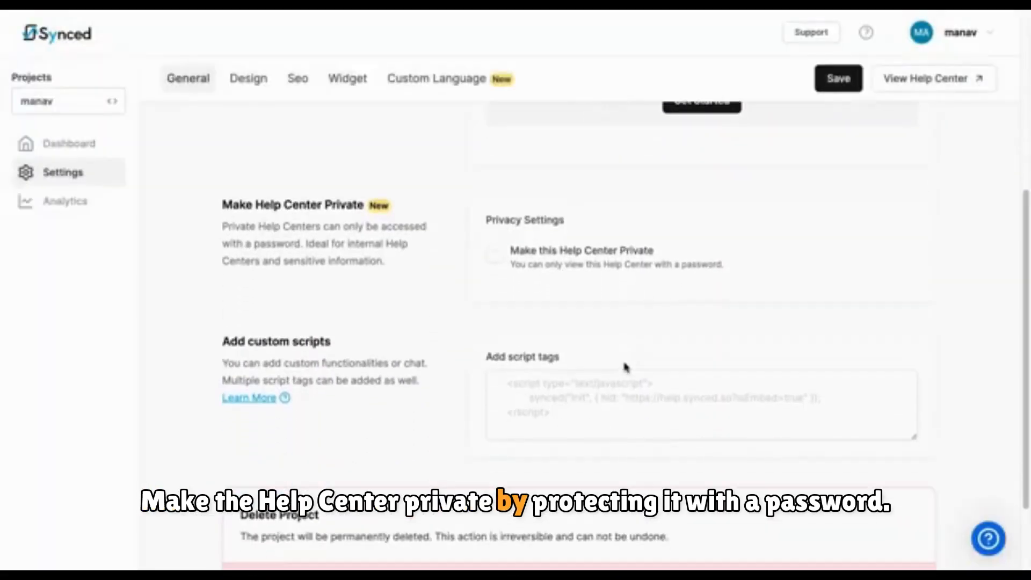
pyautogui.click(509, 186)
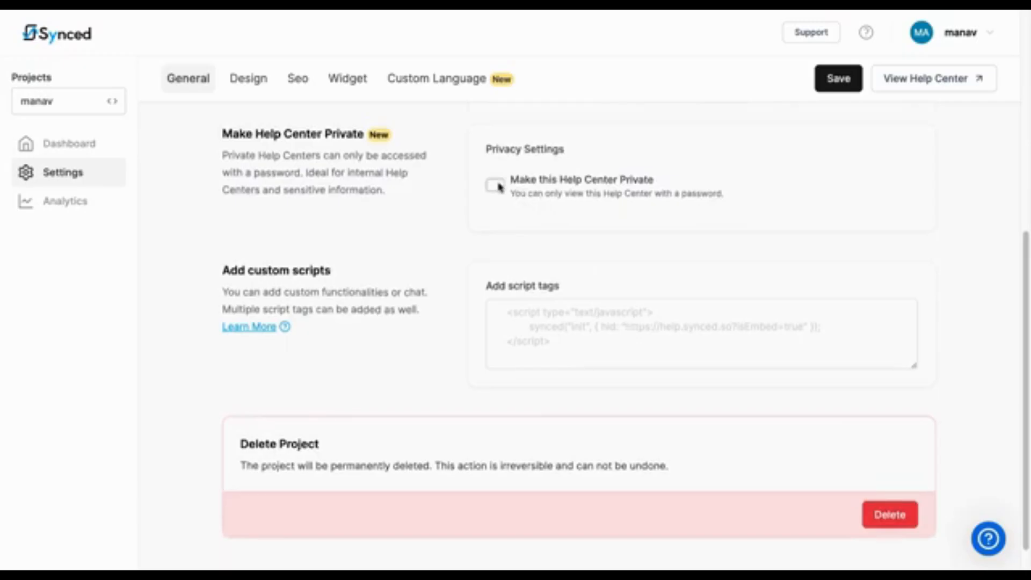
pyautogui.click(540, 254)
pyautogui.write('abcde')
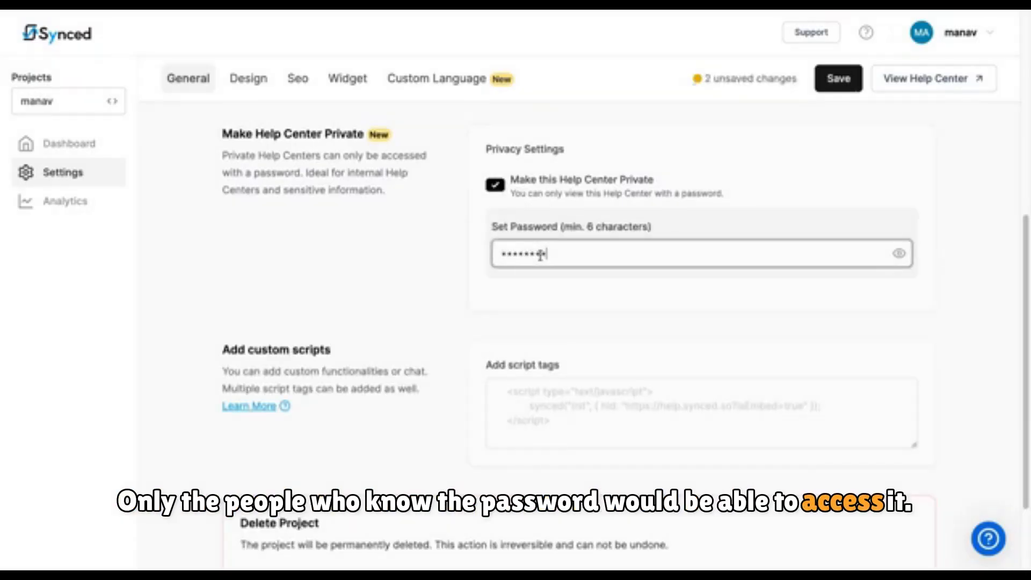
pyautogui.click(625, 306)
# Step: Review the custom script field and the Design tab's navbar, theme and footer settings, then open the SEO tab
pyautogui.scroll(-2, 625, 306)
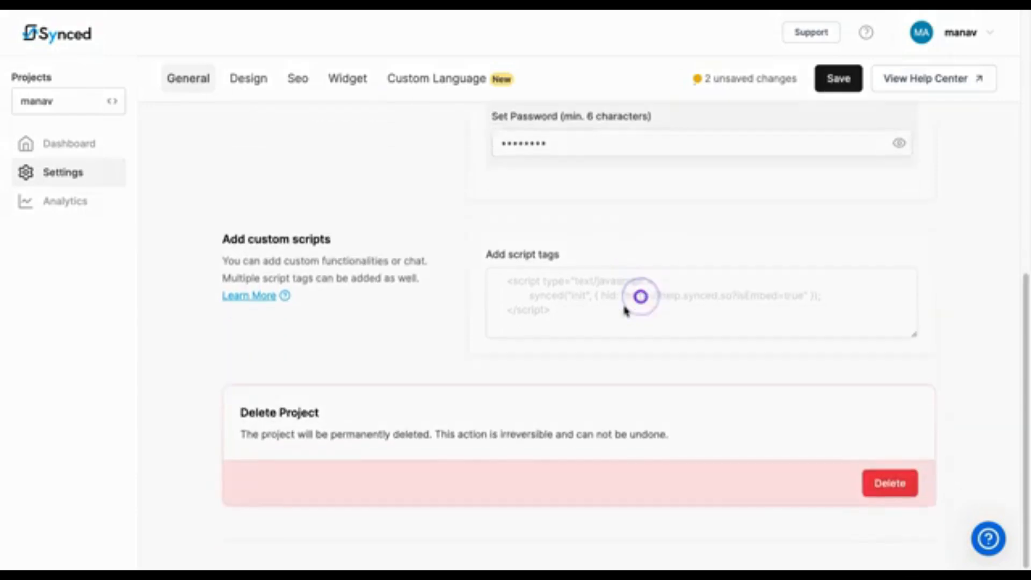
pyautogui.click(624, 306)
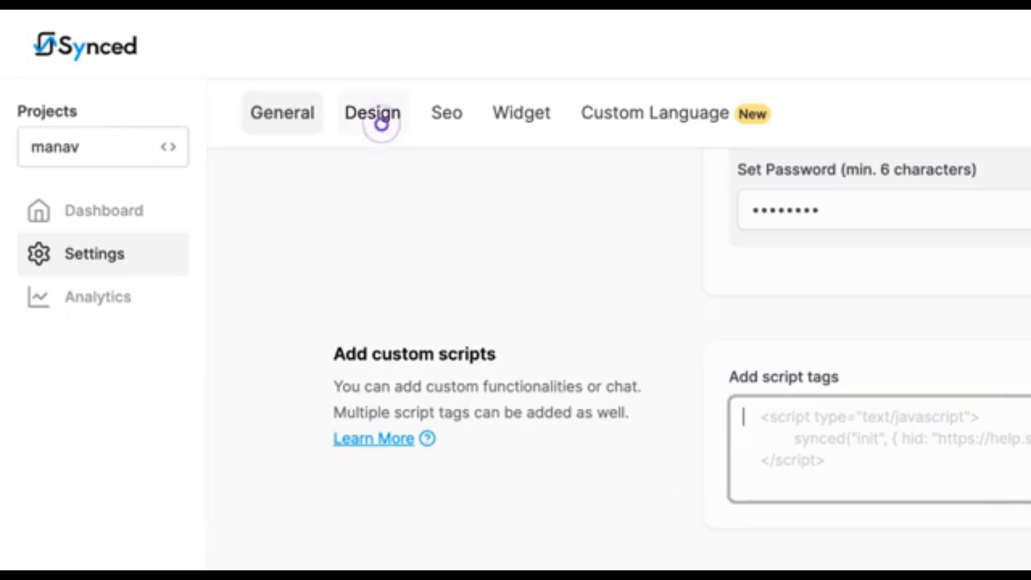
pyautogui.click(381, 125)
pyautogui.scroll(-3, 458, 450)
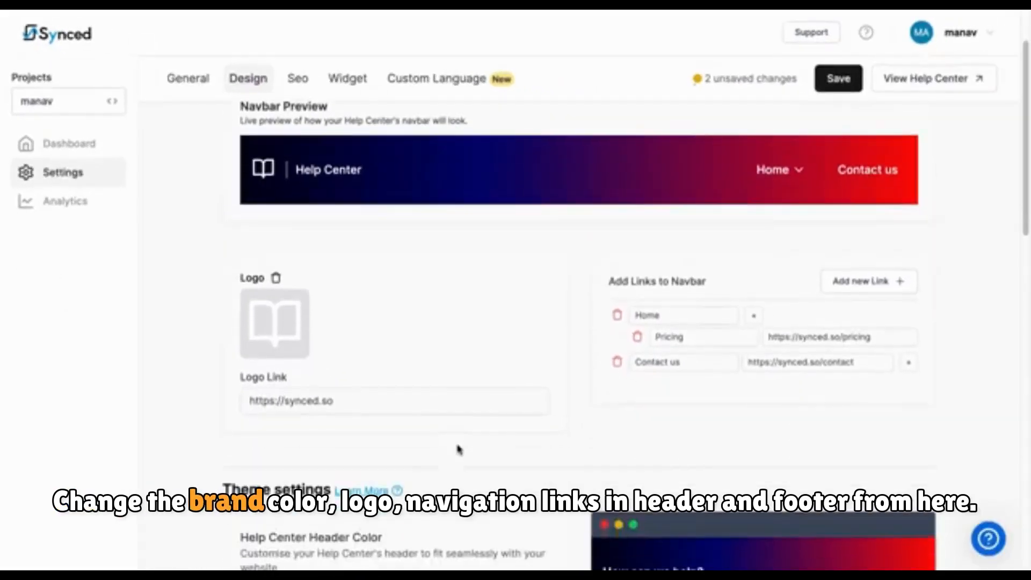
pyautogui.scroll(-3, 458, 450)
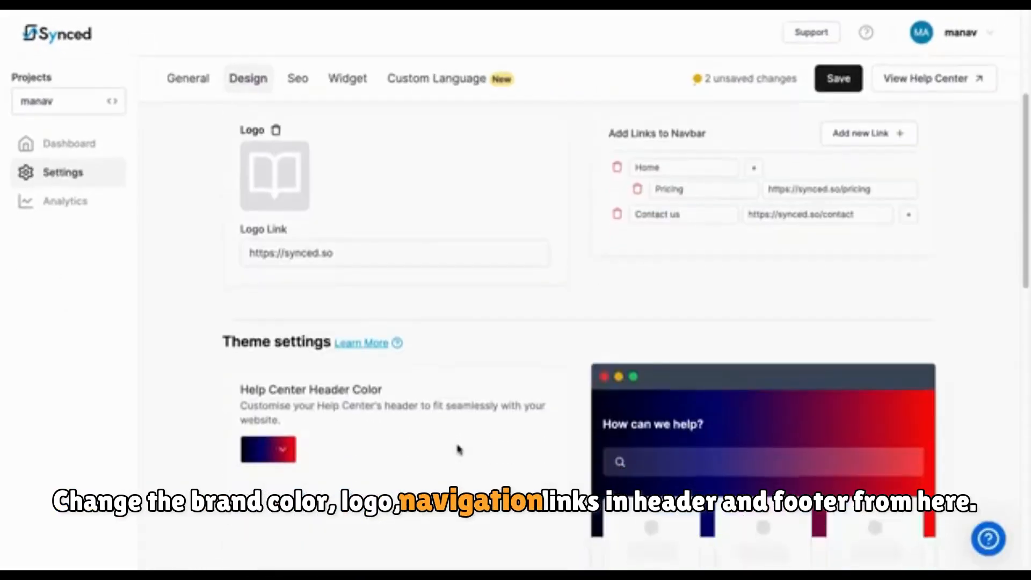
pyautogui.scroll(-4, 458, 450)
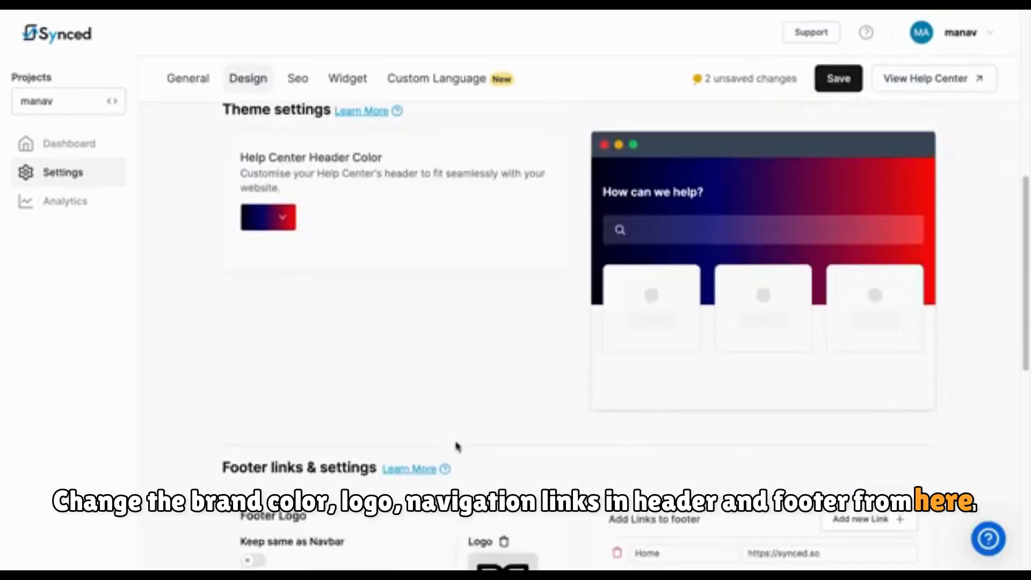
pyautogui.scroll(-3, 458, 447)
pyautogui.scroll(-2, 457, 444)
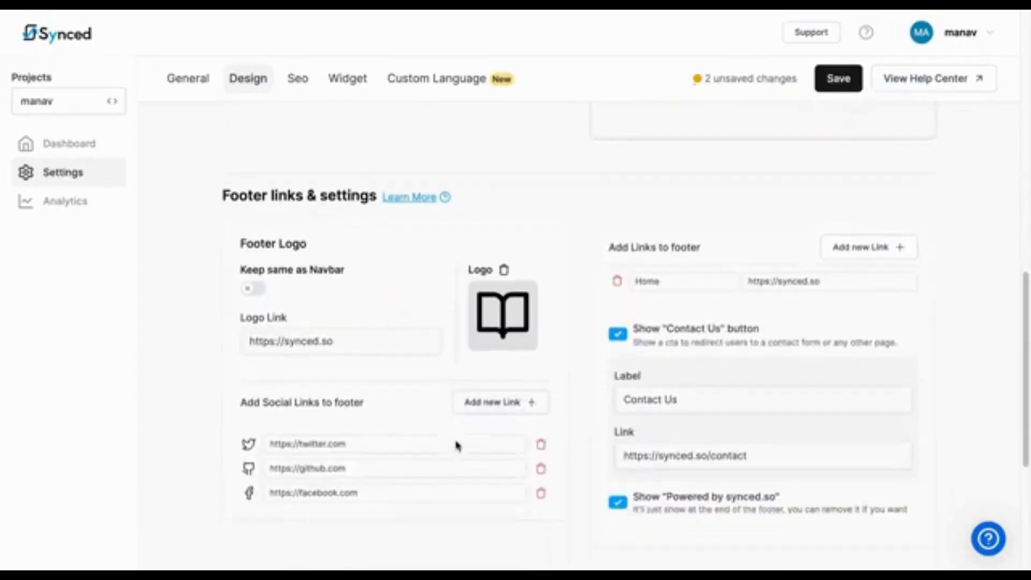
pyautogui.scroll(-5, 457, 441)
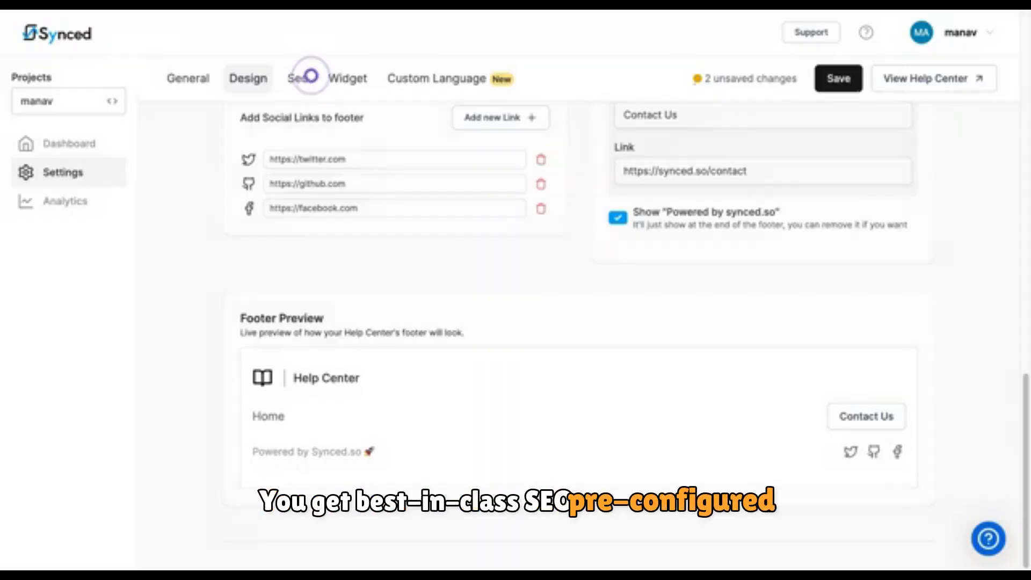
pyautogui.click(311, 75)
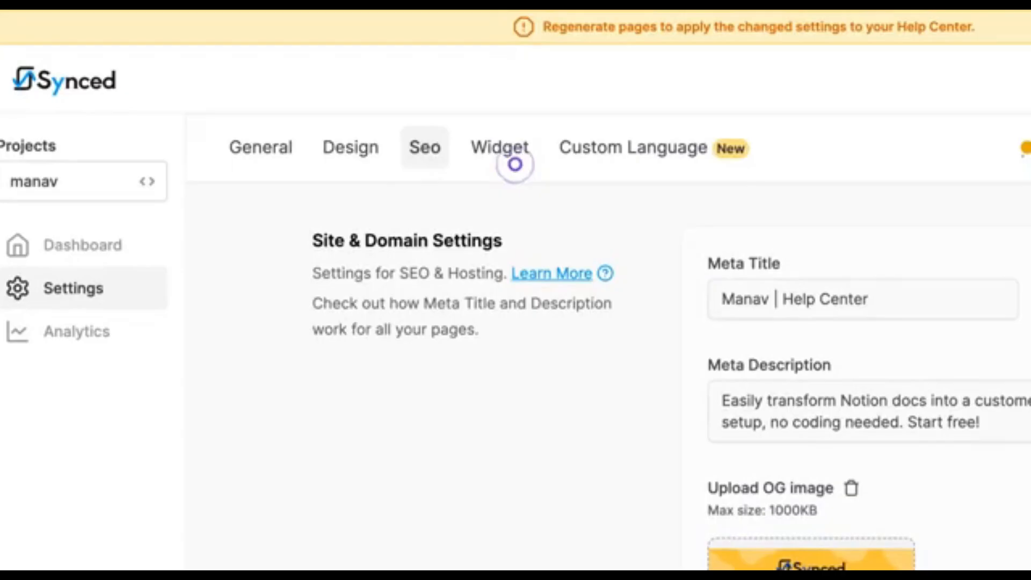
# Step: Open the Widget settings and change the widget icon to the information-mark icon
pyautogui.click(514, 164)
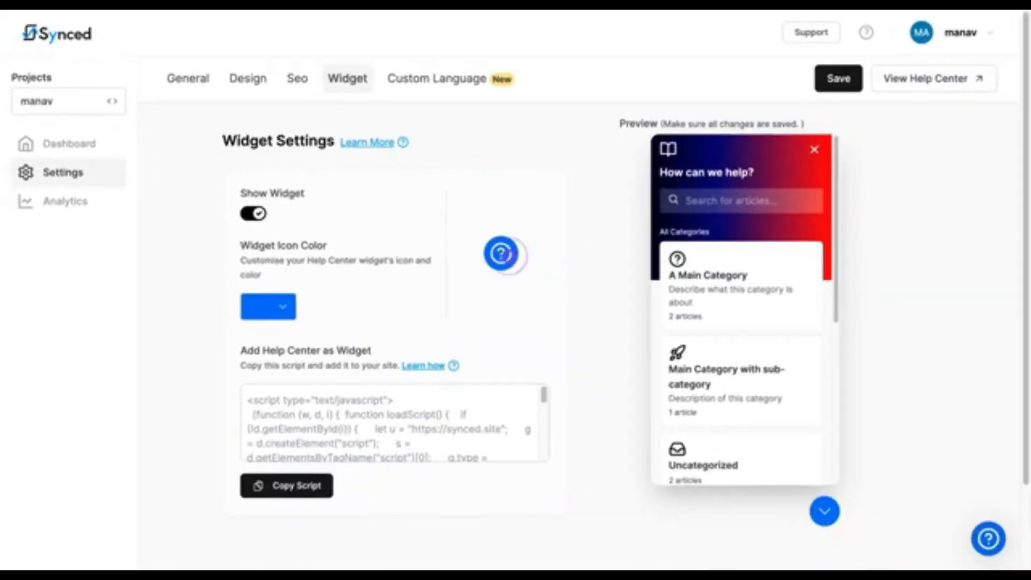
pyautogui.click(505, 255)
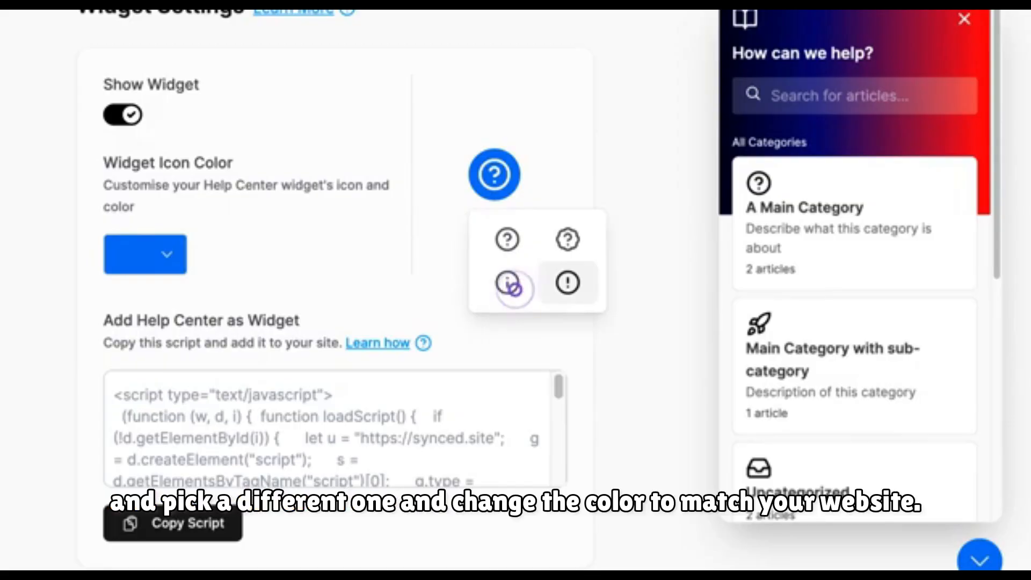
pyautogui.click(508, 285)
# Step: Set the widget icon colour to red and copy the widget embed script
pyautogui.click(161, 257)
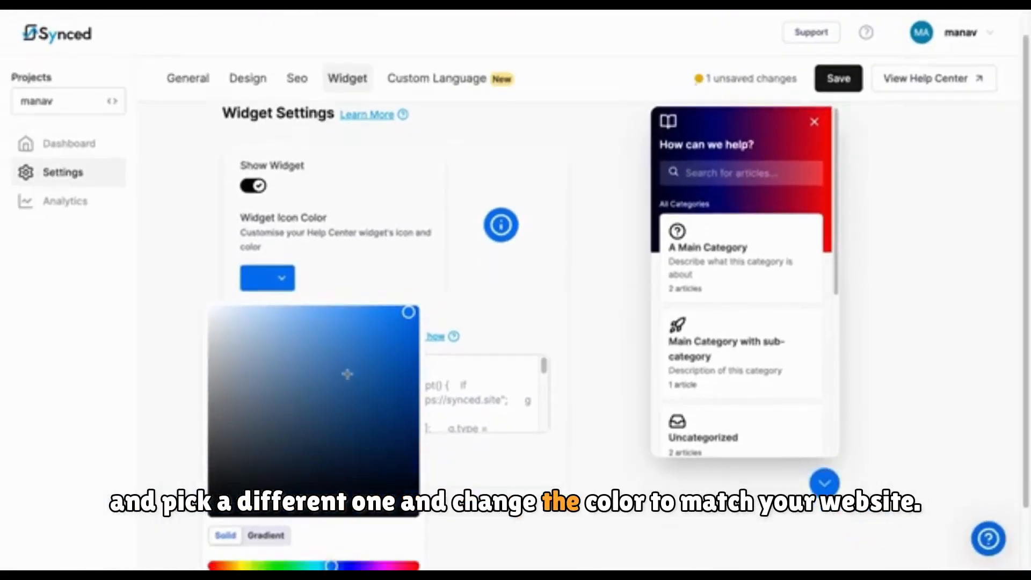
pyautogui.scroll(-2, 347, 375)
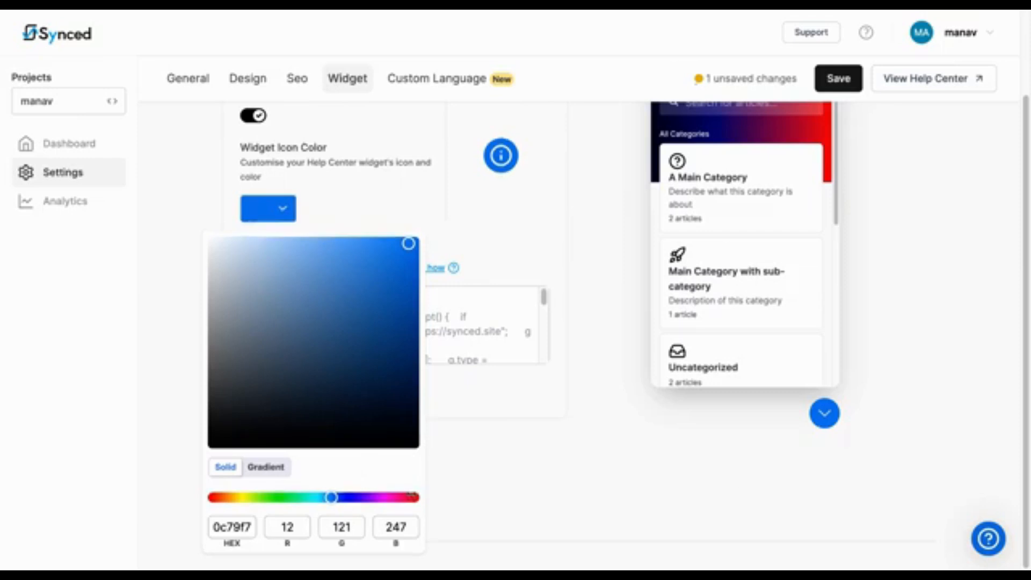
pyautogui.click(412, 496)
pyautogui.click(345, 214)
pyautogui.click(333, 479)
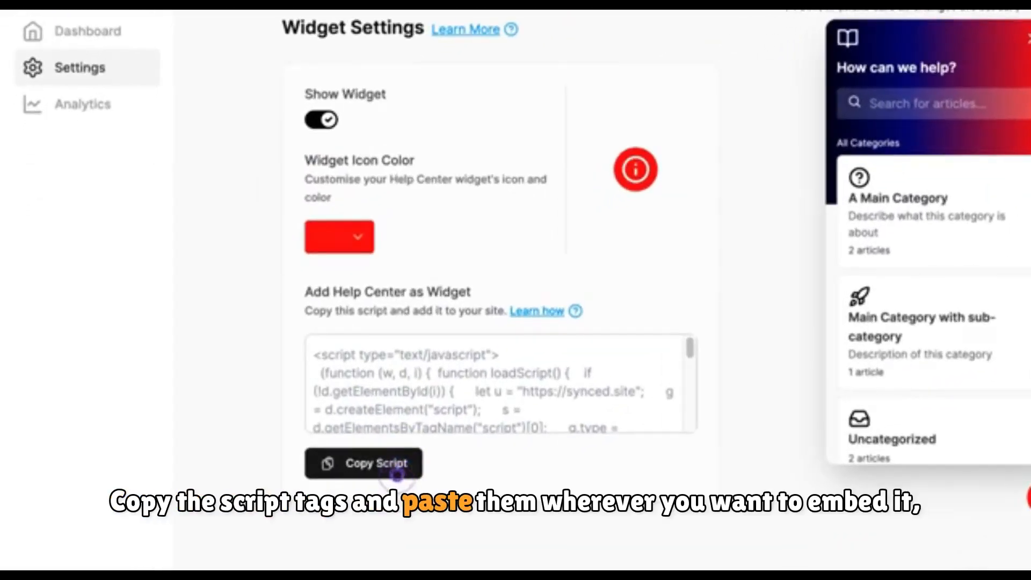
pyautogui.click(397, 475)
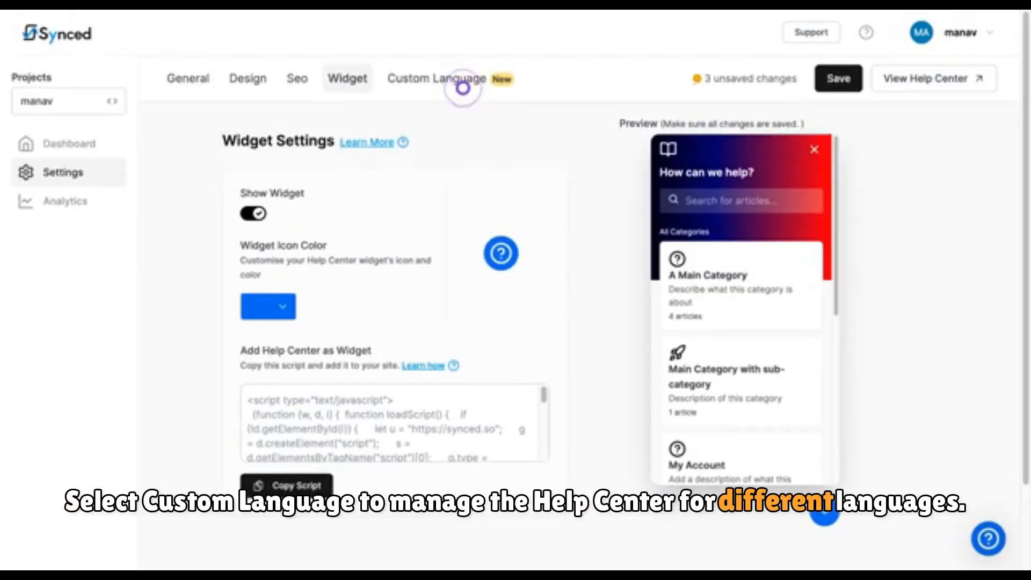
# Step: Open the Custom Language tab and review the custom text fields down to the reaction emojis
pyautogui.click(463, 88)
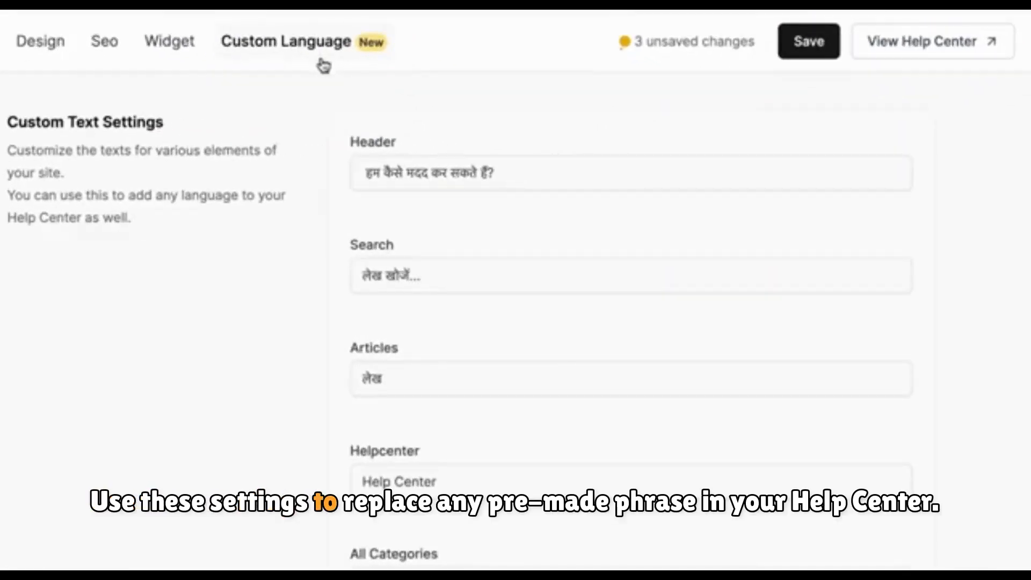
pyautogui.scroll(-1, 493, 266)
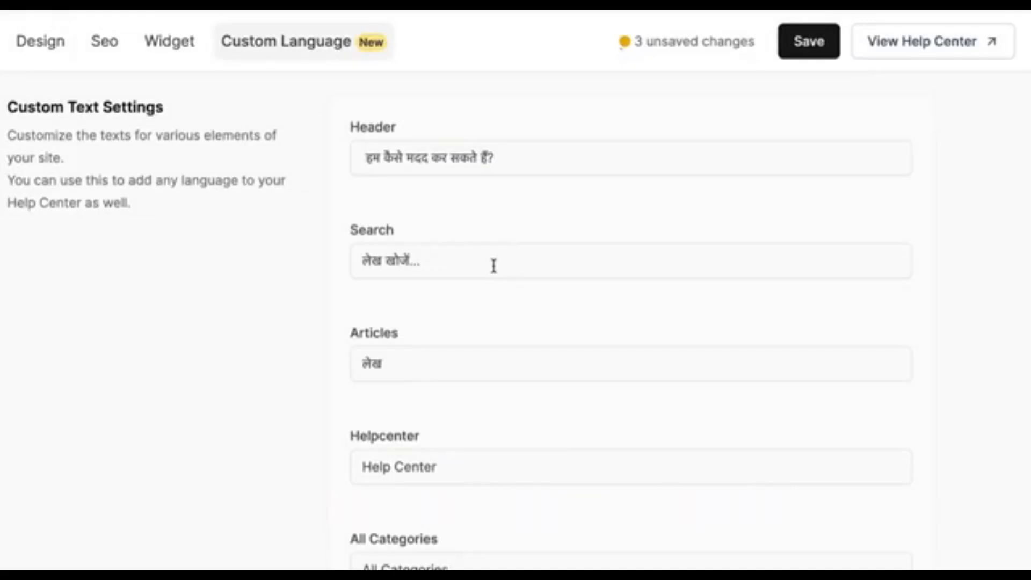
pyautogui.scroll(1, 494, 266)
pyautogui.scroll(-3, 493, 266)
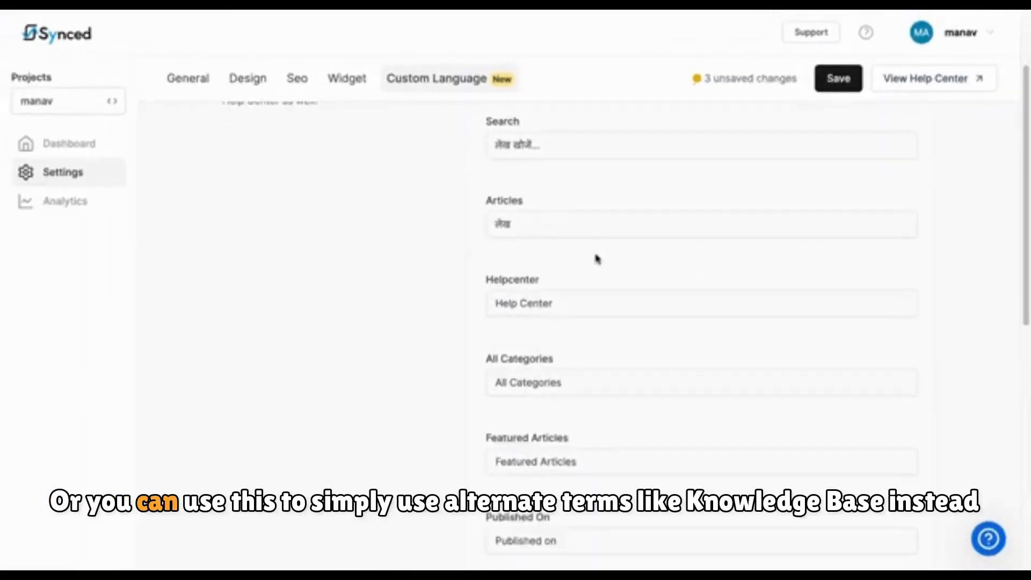
pyautogui.scroll(-3, 596, 257)
pyautogui.scroll(-1, 592, 265)
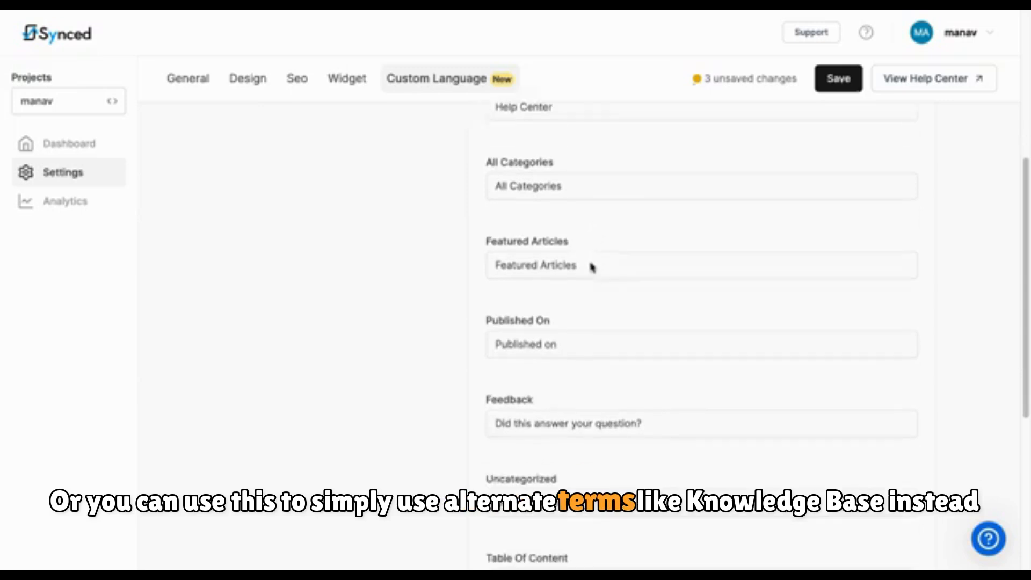
pyautogui.scroll(-5, 592, 266)
pyautogui.scroll(-1, 593, 264)
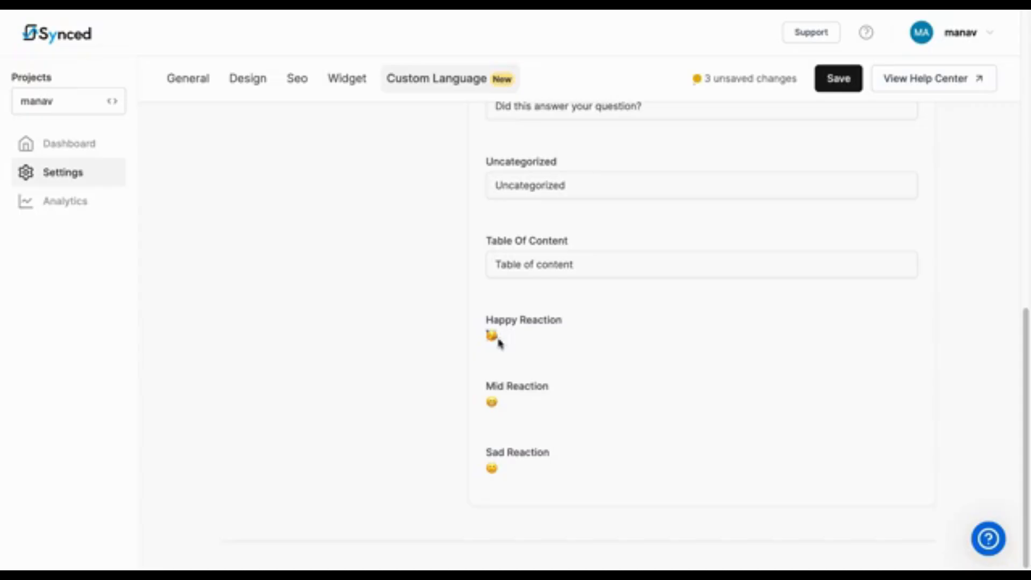
pyautogui.click(498, 341)
pyautogui.scroll(-3, 546, 405)
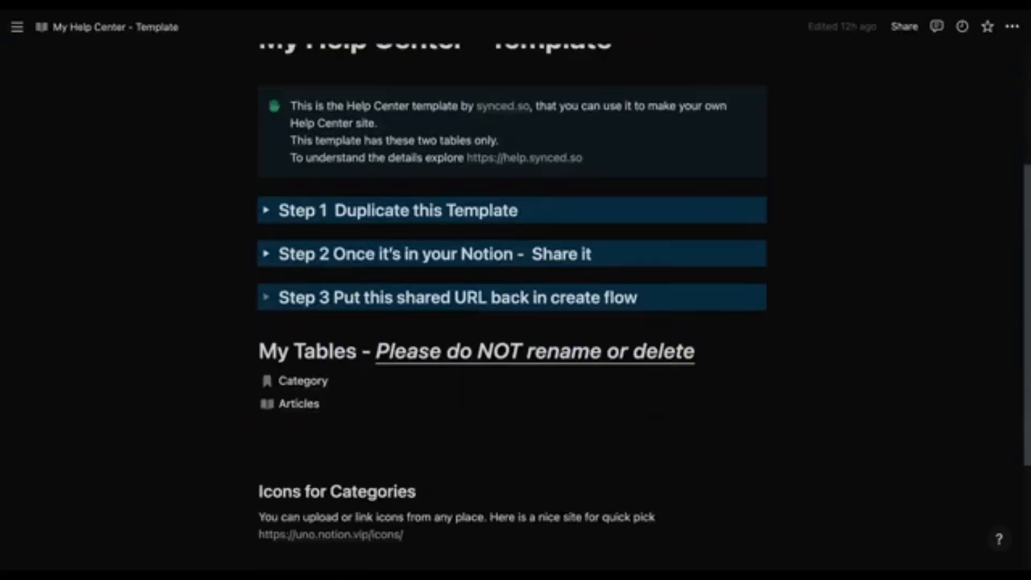
pyautogui.scroll(-3, 333, 230)
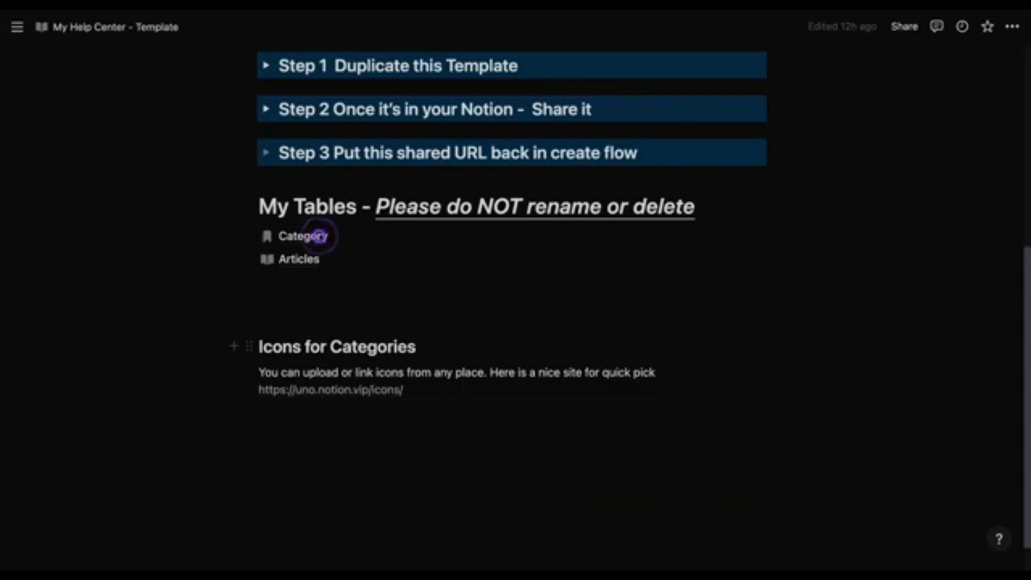
# Step: Open the Category table in the Notion template and add a new category named My Account
pyautogui.click(320, 236)
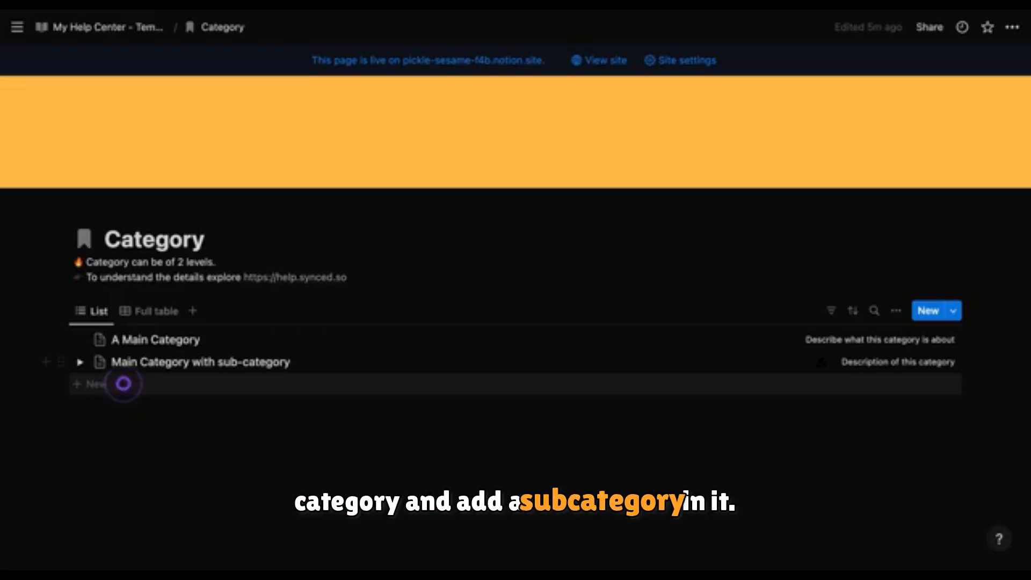
pyautogui.click(91, 385)
pyautogui.tripleClick(131, 379)
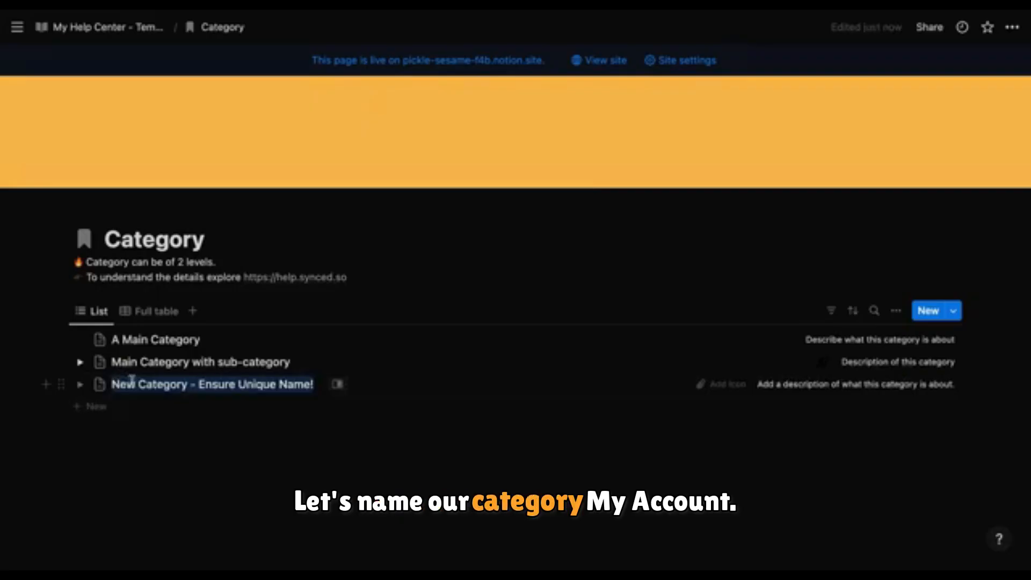
pyautogui.write('My Account')
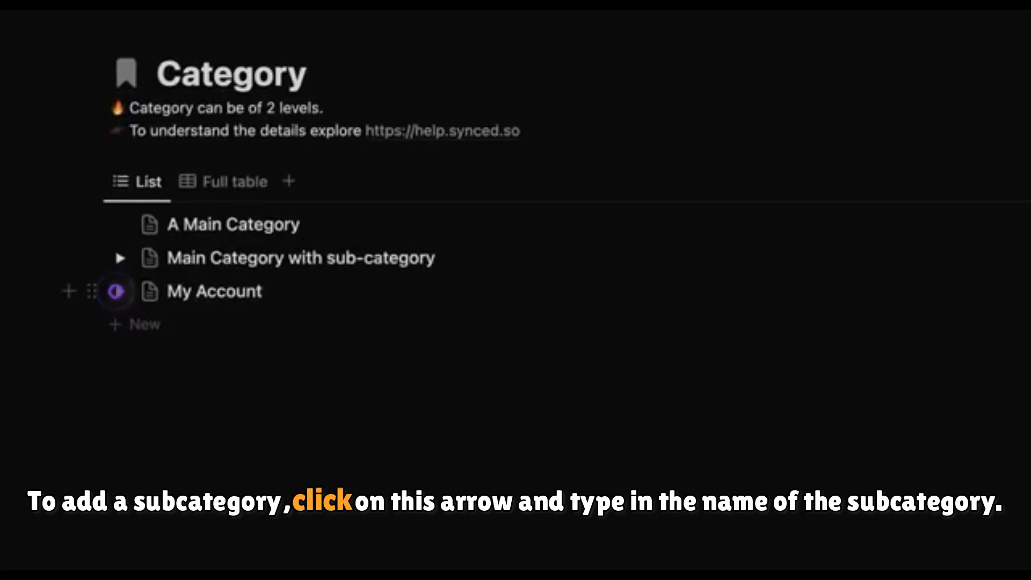
# Step: Add a sub-category named Account Payments under the My Account category
pyautogui.click(117, 291)
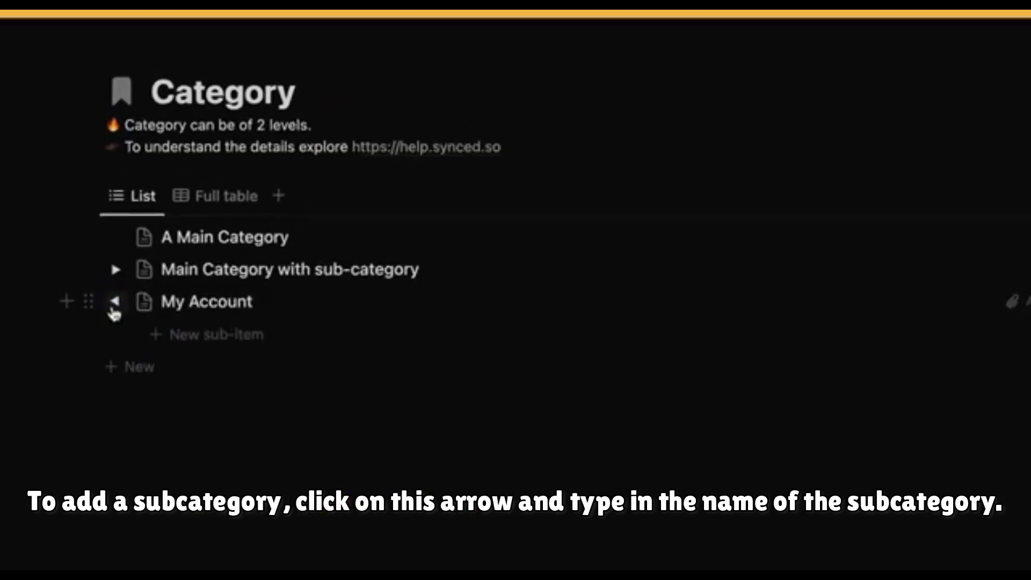
pyautogui.click(199, 326)
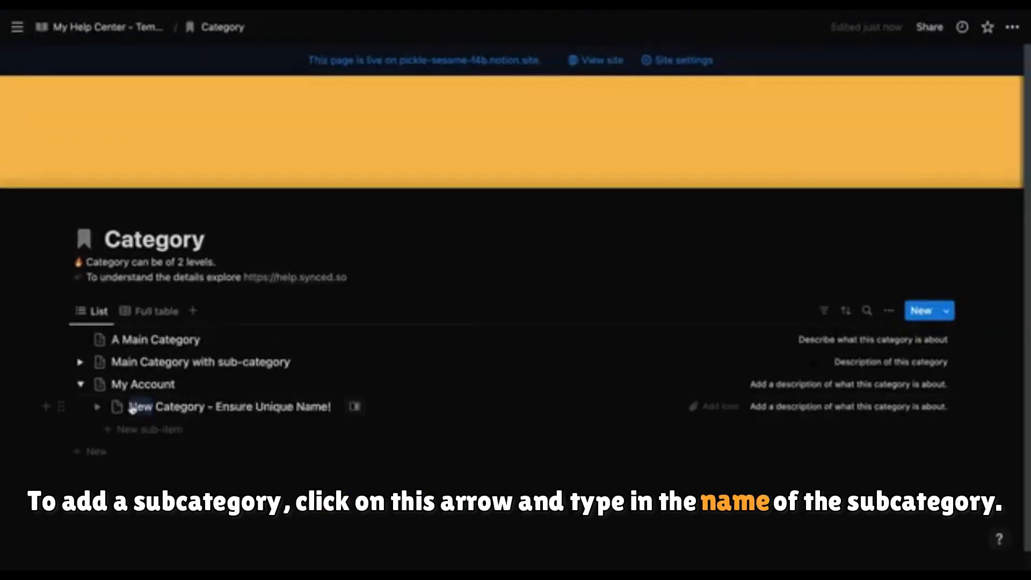
pyautogui.tripleClick(133, 409)
pyautogui.write('Acco')
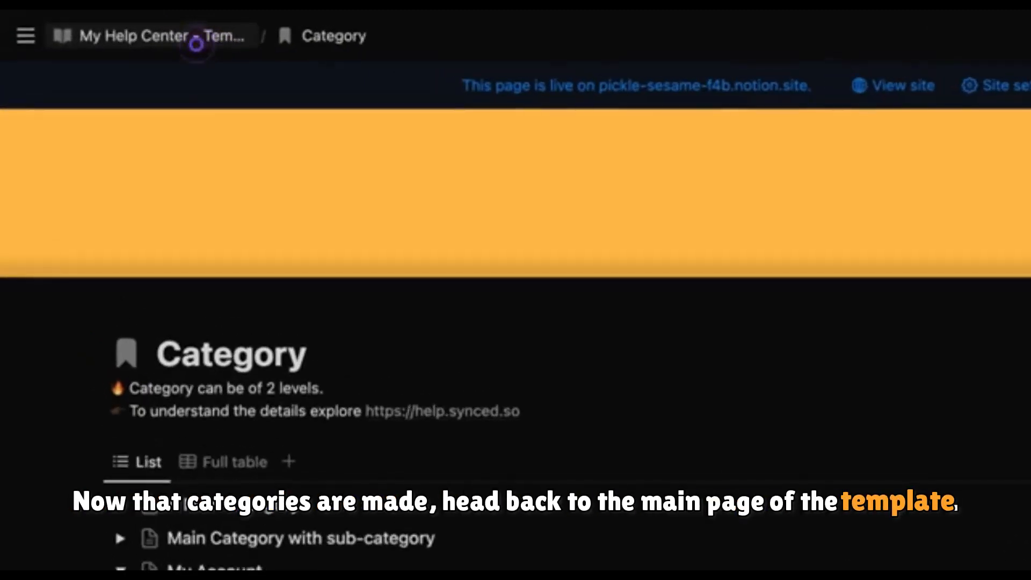
# Step: Return to the template's main page, open the Articles table and browse its category groups
pyautogui.click(196, 45)
pyautogui.scroll(-6, 325, 321)
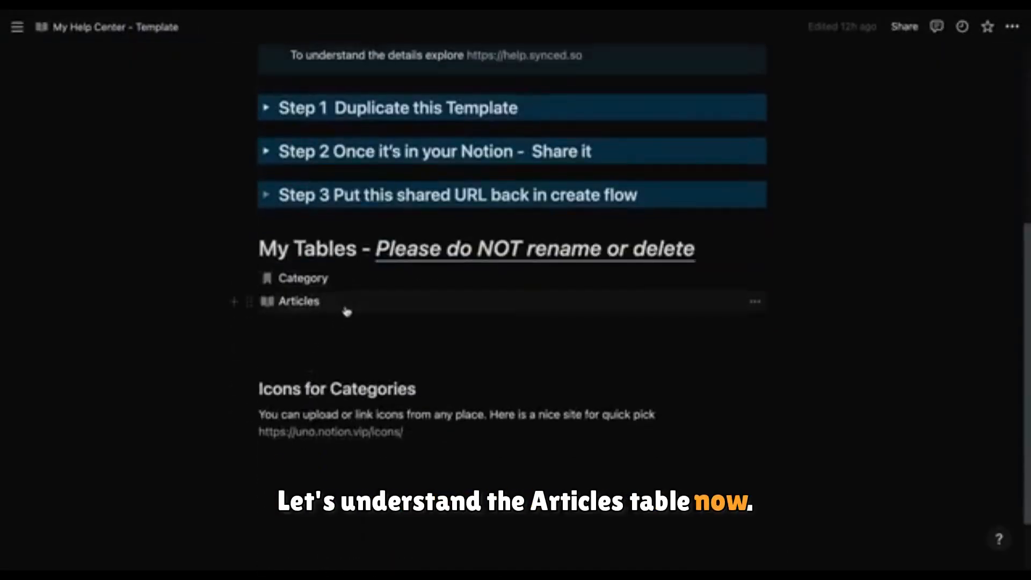
pyautogui.click(346, 311)
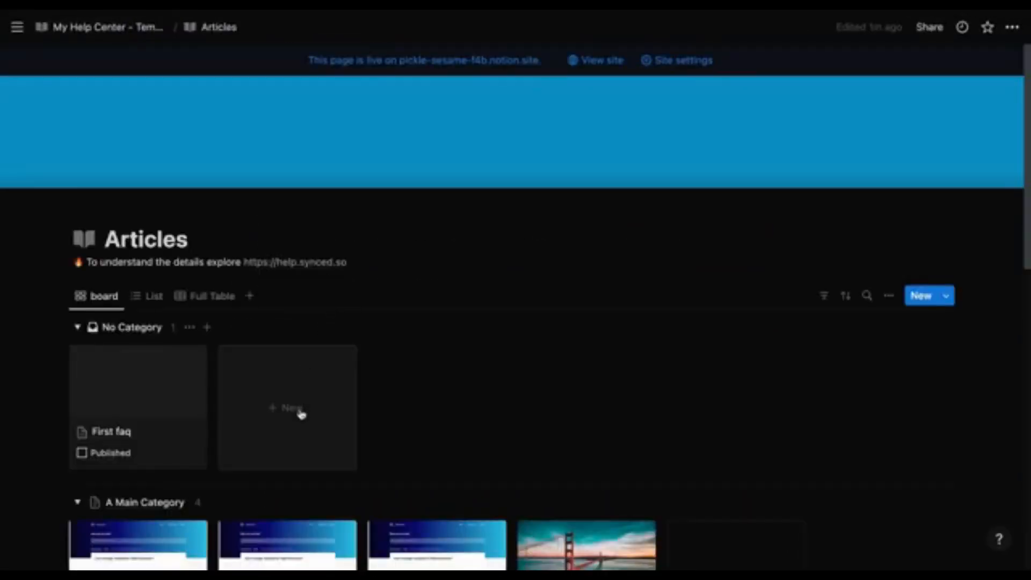
pyautogui.scroll(-8, 299, 431)
pyautogui.scroll(-4, 302, 434)
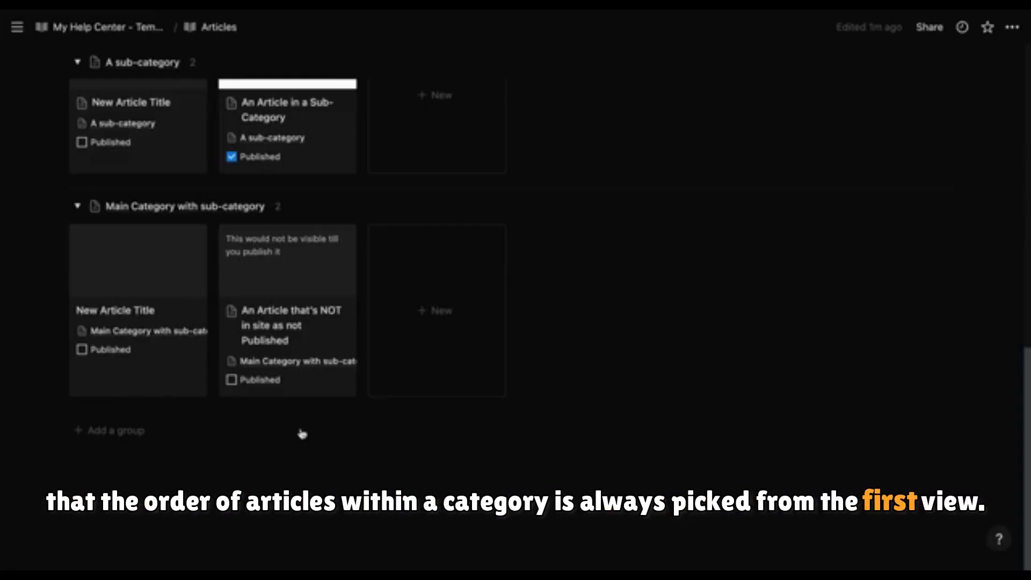
pyautogui.click(120, 442)
pyautogui.click(122, 332)
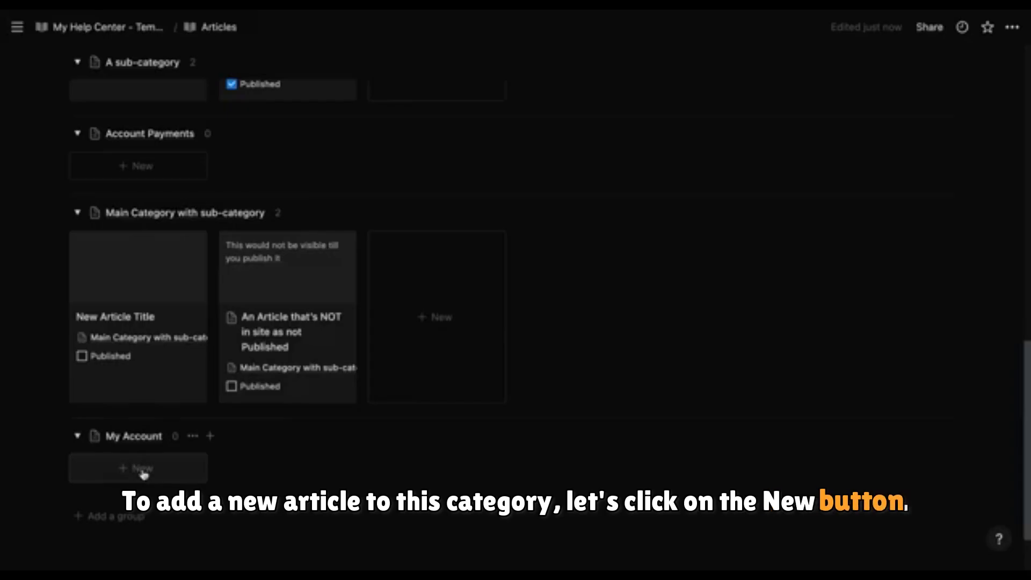
# Step: Create a new article in the My Account group titled Manage account settings
pyautogui.click(143, 473)
pyautogui.tripleClick(344, 201)
pyautogui.write('M')
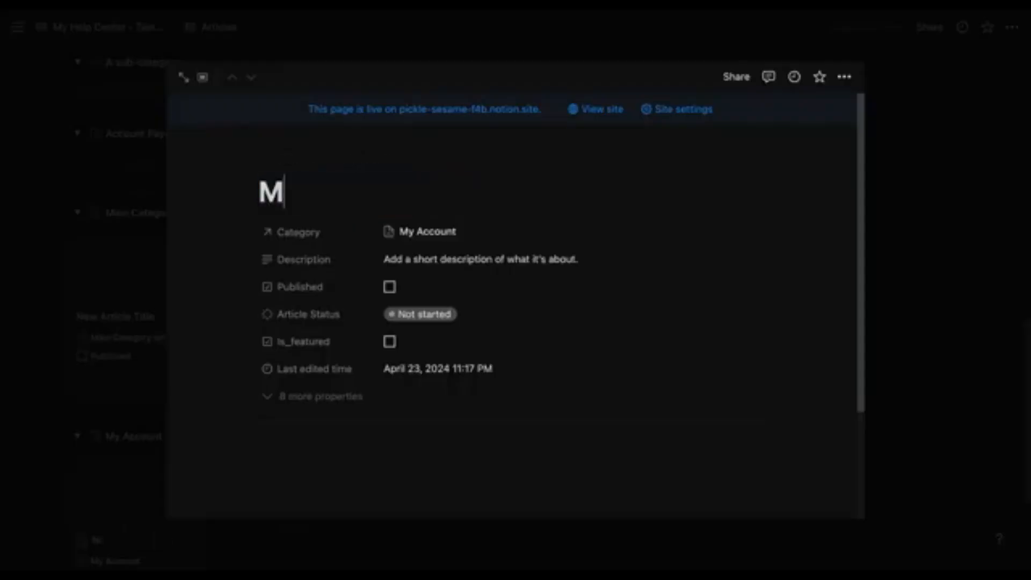
pyautogui.write('anage account settings')
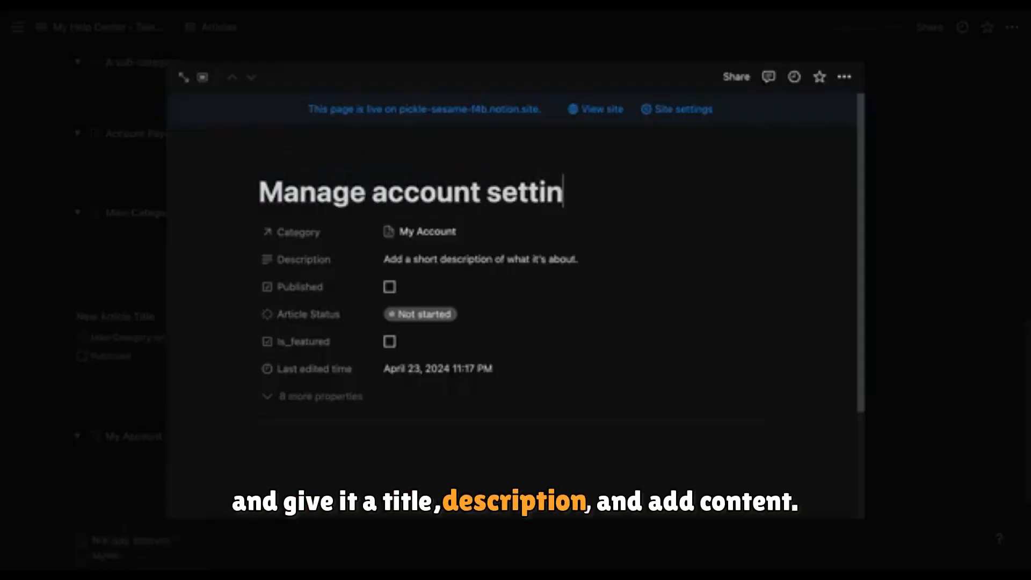
# Step: Give the article the description "Learn how to manage your account's settings", paste in its body content and close it
pyautogui.click(424, 260)
pyautogui.write("Learn how to manage your account's settings")
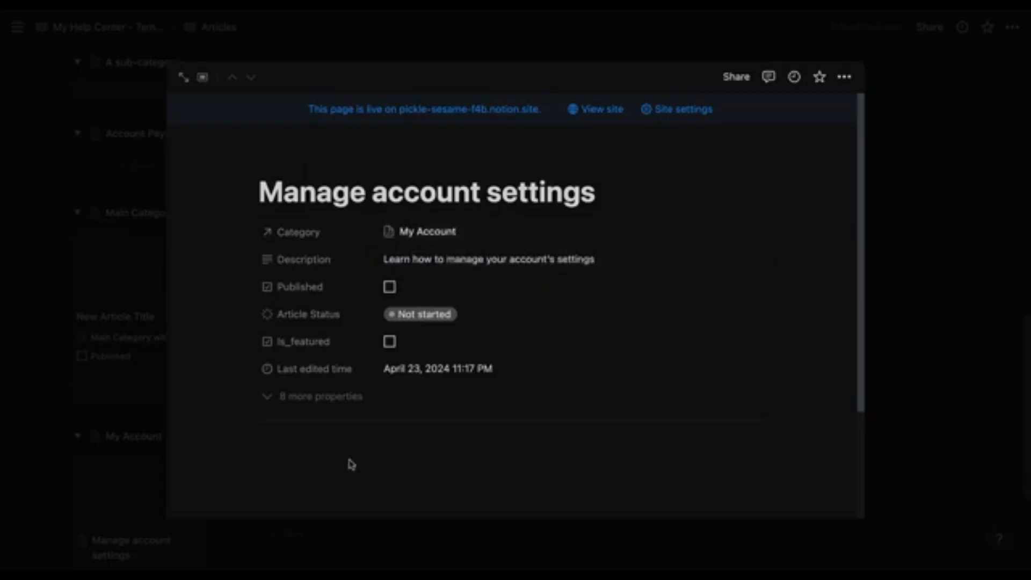
pyautogui.hotkey('ctrl', 'v')
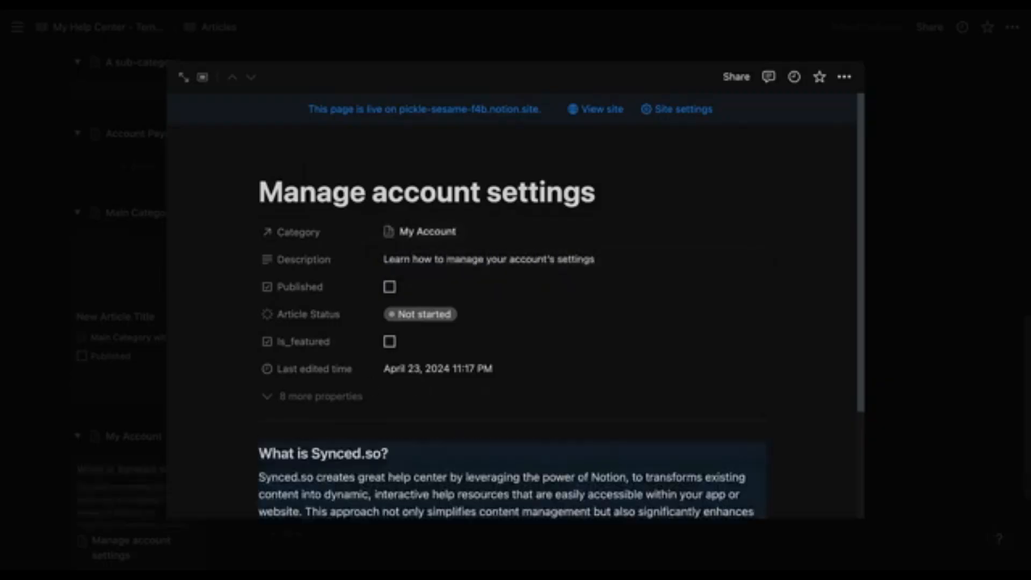
pyautogui.click(908, 446)
pyautogui.scroll(-3, 114, 445)
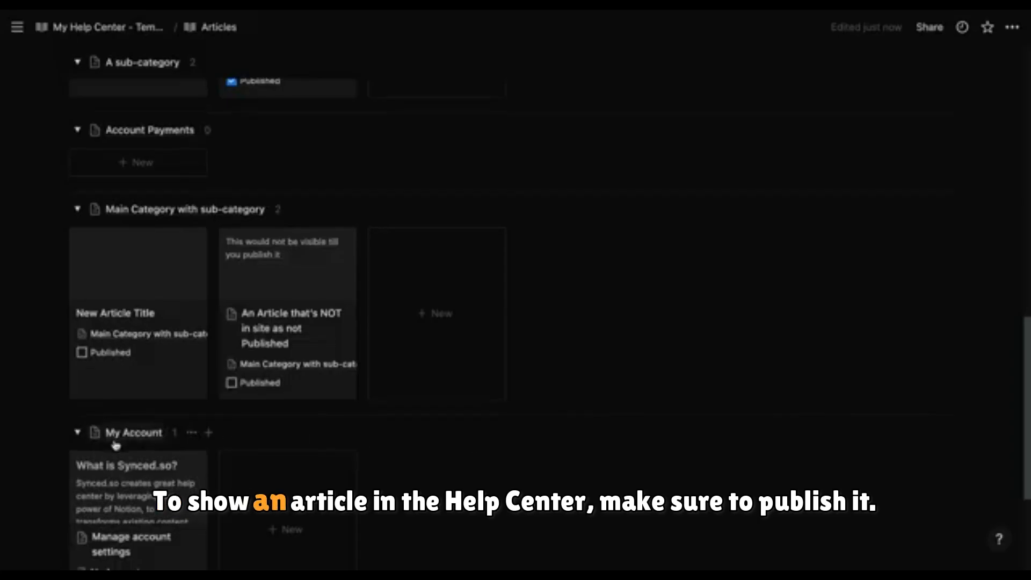